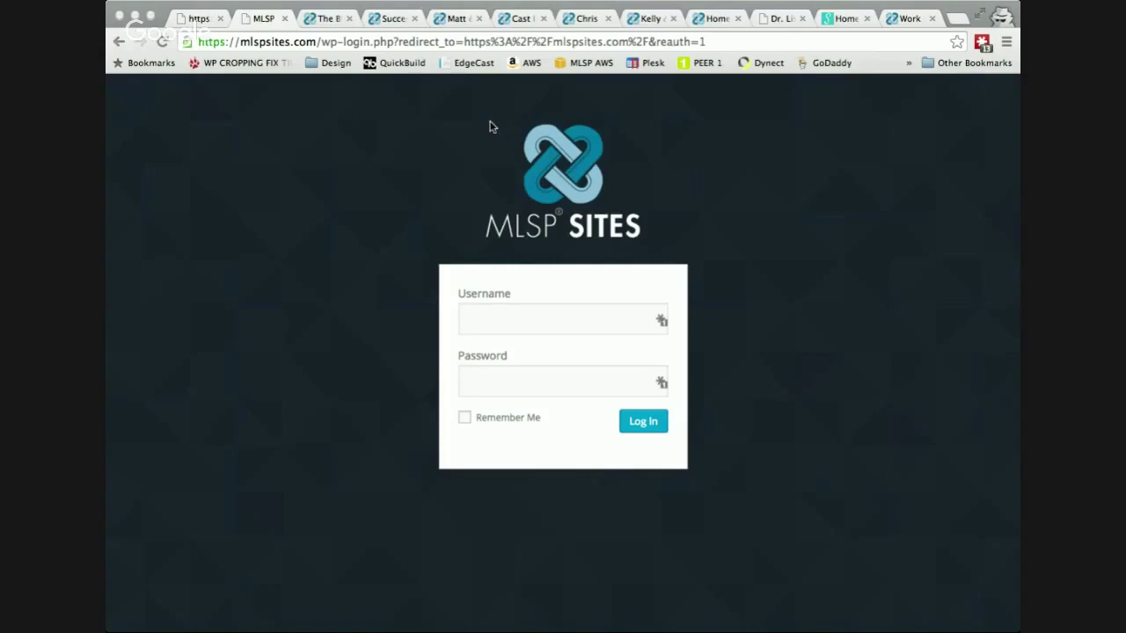
Step: Log in with the account credentials and scroll through the MLSP Sites Documentation training sections
{"action": "left_click", "coordinate": [434, 141]}
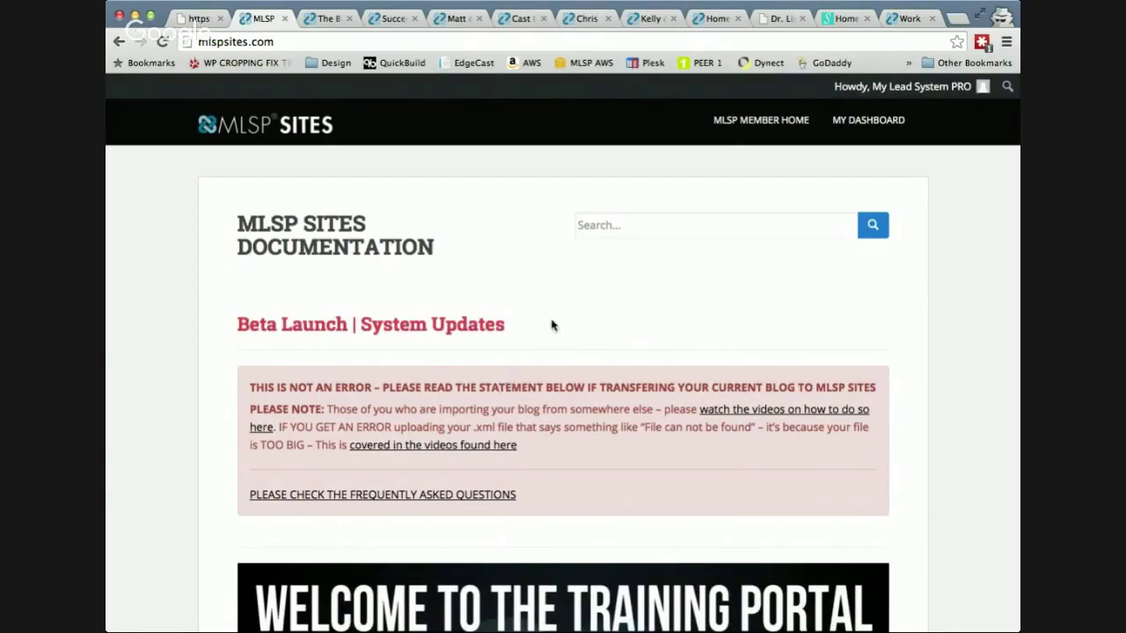
{"action": "scroll", "coordinate": [553, 325], "scroll_direction": "down", "scroll_amount": 15}
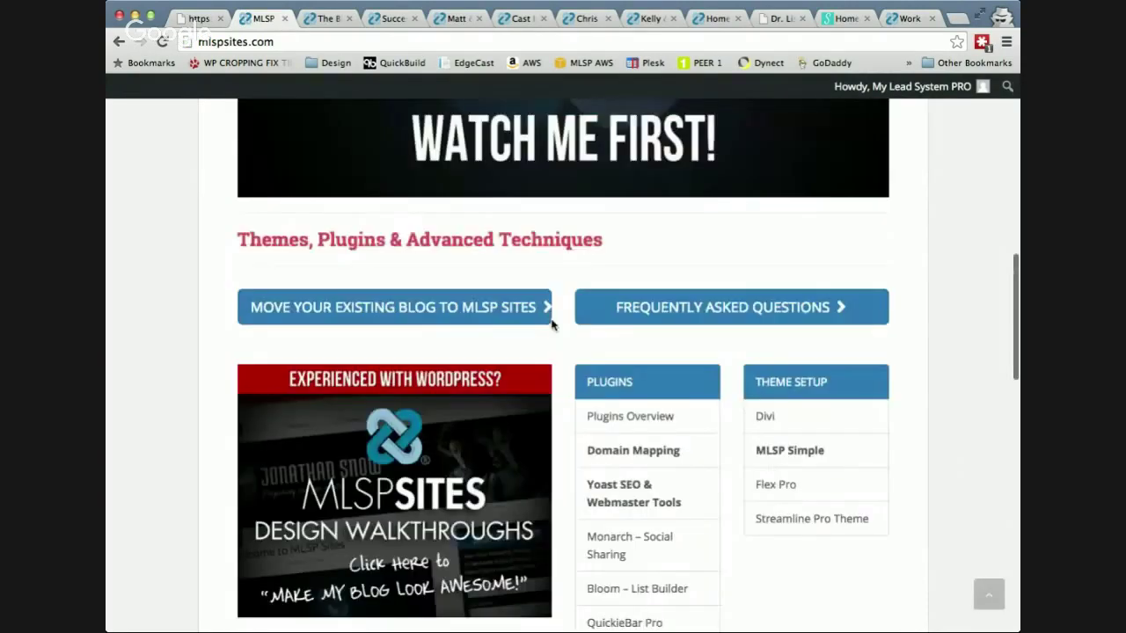
{"action": "scroll", "coordinate": [553, 325], "scroll_direction": "down", "scroll_amount": 4}
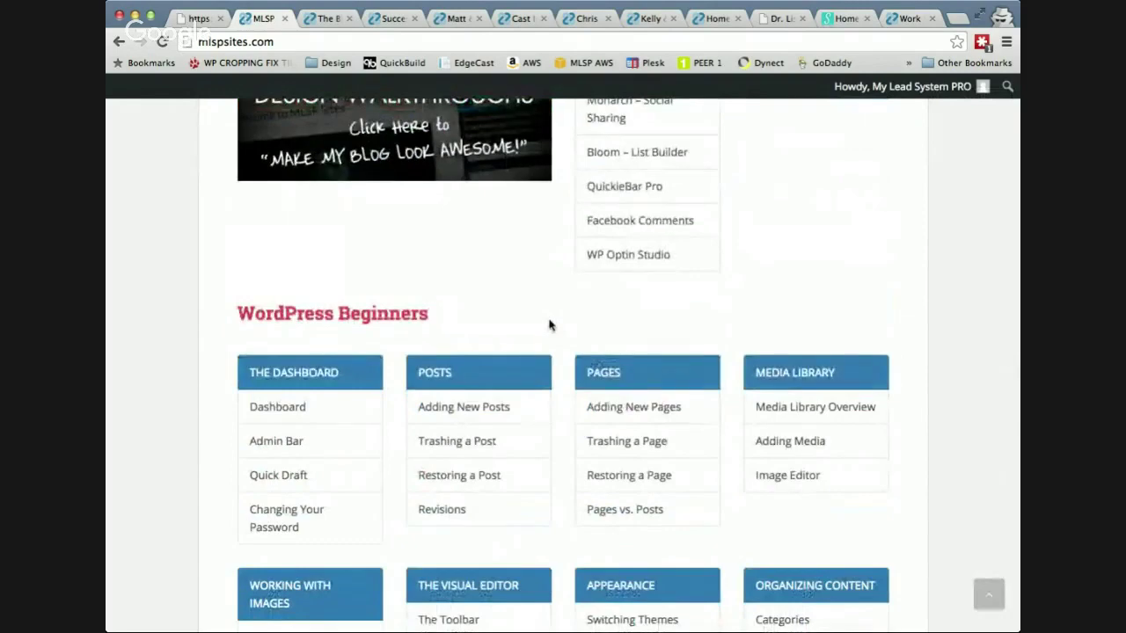
{"action": "scroll", "coordinate": [549, 326], "scroll_direction": "down", "scroll_amount": 5}
{"action": "scroll", "coordinate": [551, 317], "scroll_direction": "up", "scroll_amount": 15}
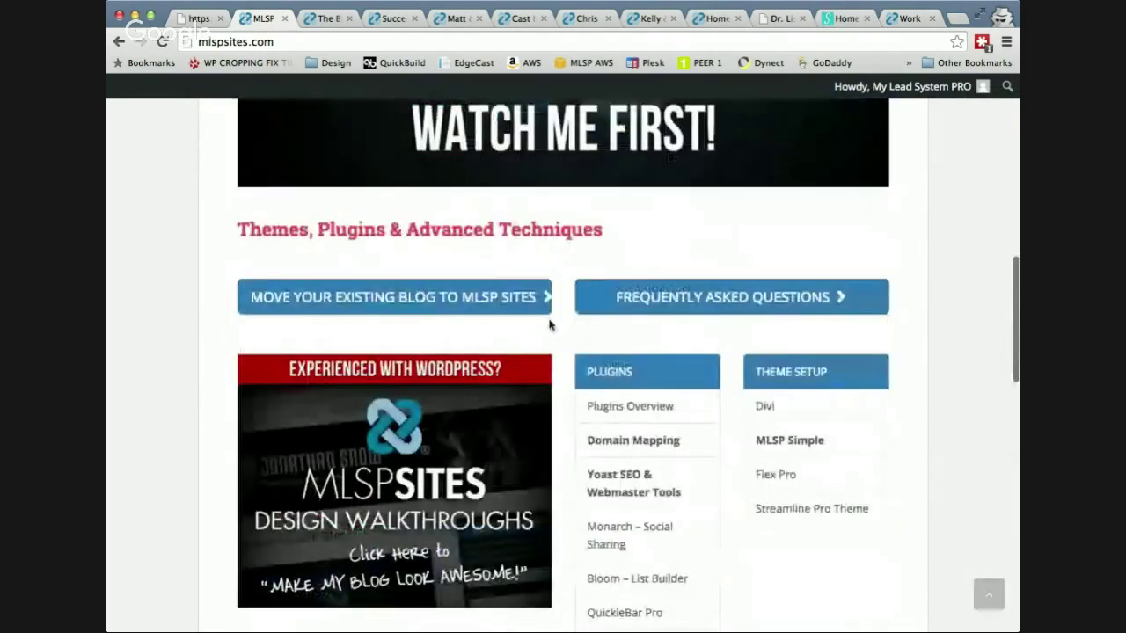
{"action": "scroll", "coordinate": [555, 308], "scroll_direction": "down", "scroll_amount": 13}
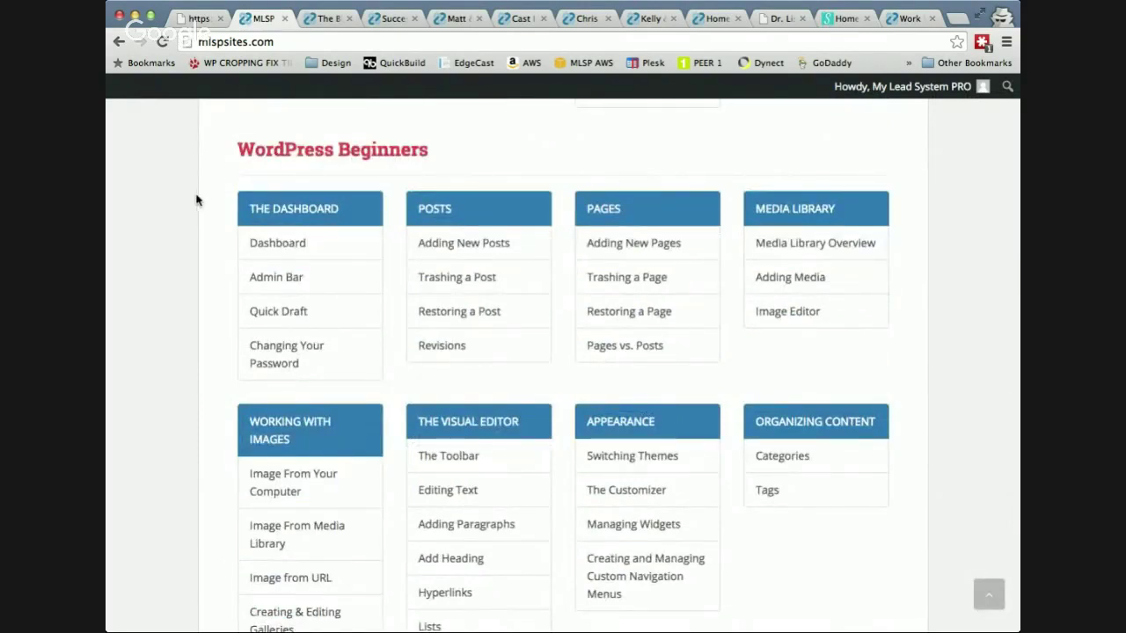
{"action": "scroll", "coordinate": [197, 199], "scroll_direction": "down", "scroll_amount": 3}
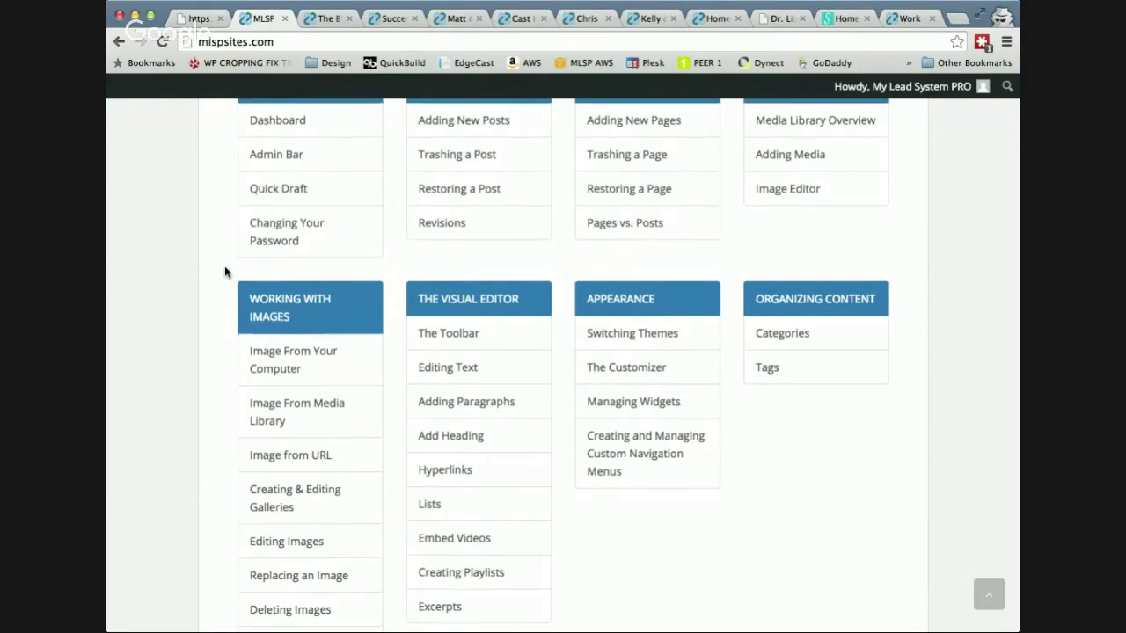
{"action": "scroll", "coordinate": [226, 273], "scroll_direction": "up", "scroll_amount": 2}
{"action": "scroll", "coordinate": [229, 279], "scroll_direction": "up", "scroll_amount": 5}
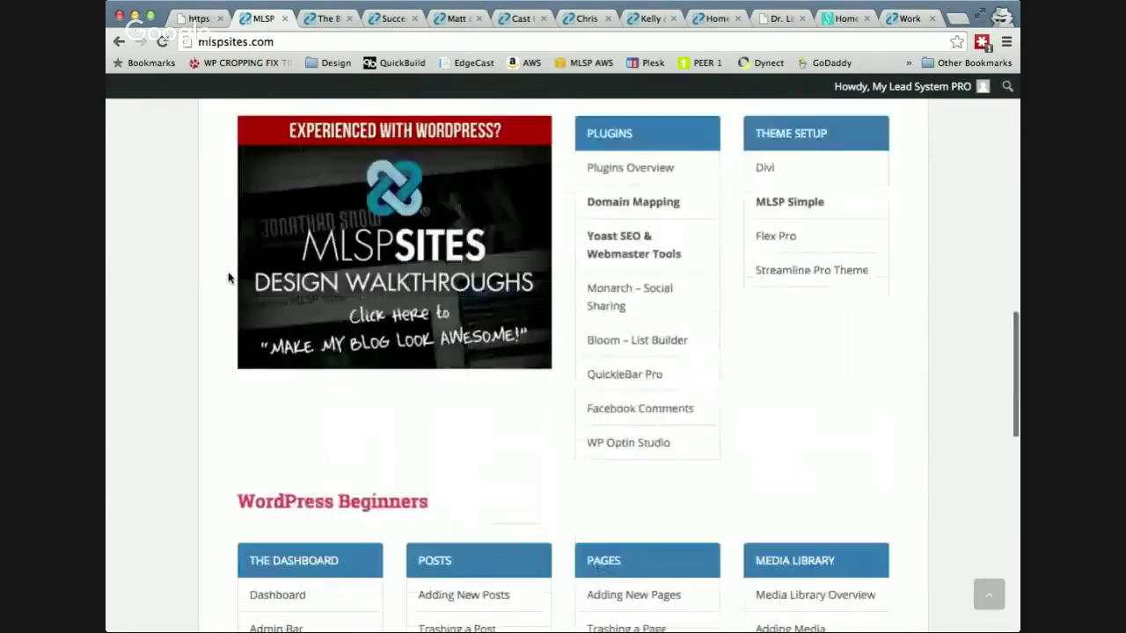
{"action": "scroll", "coordinate": [228, 278], "scroll_direction": "up", "scroll_amount": 7}
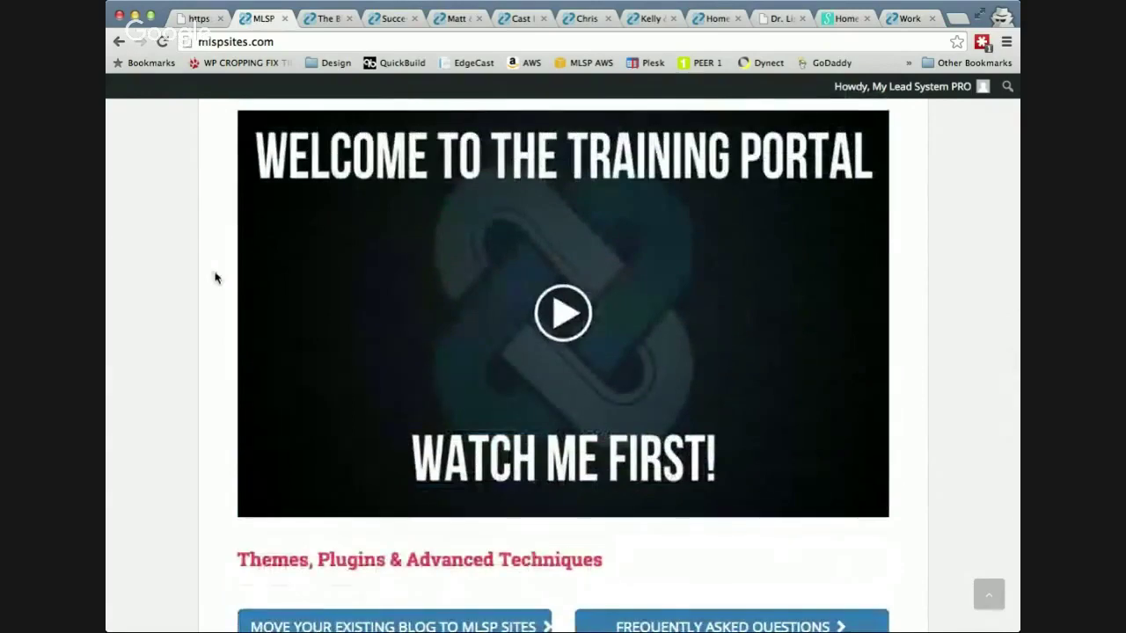
{"action": "scroll", "coordinate": [215, 278], "scroll_direction": "down", "scroll_amount": 4}
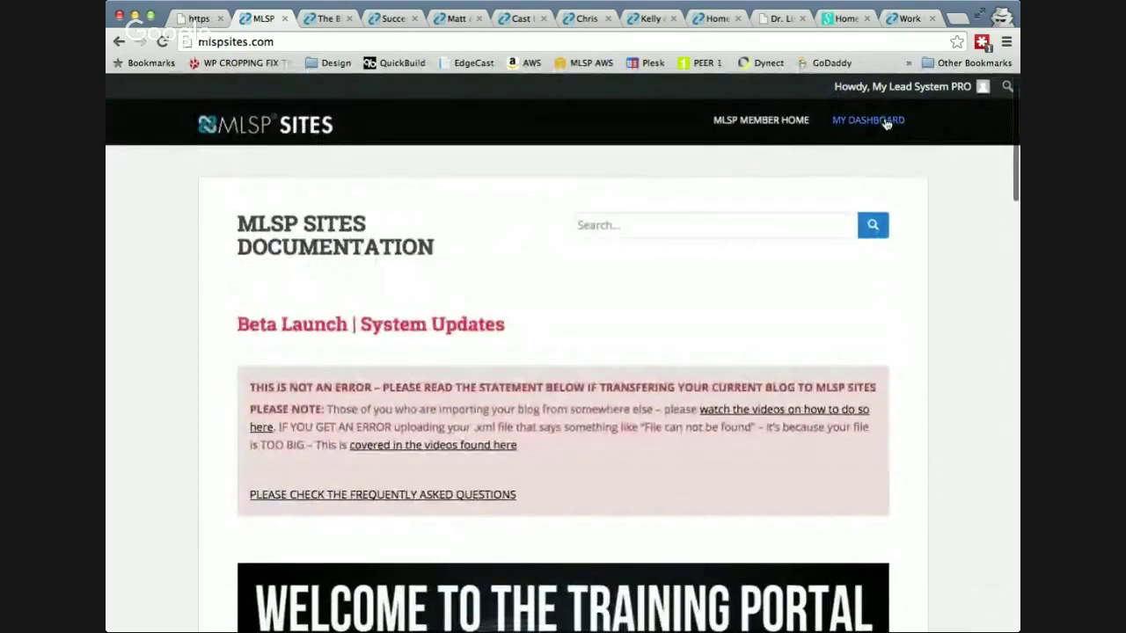
Step: Open My Dashboard, then open the live blog's front page in a new tab via Visit Site
{"action": "left_click", "coordinate": [887, 121]}
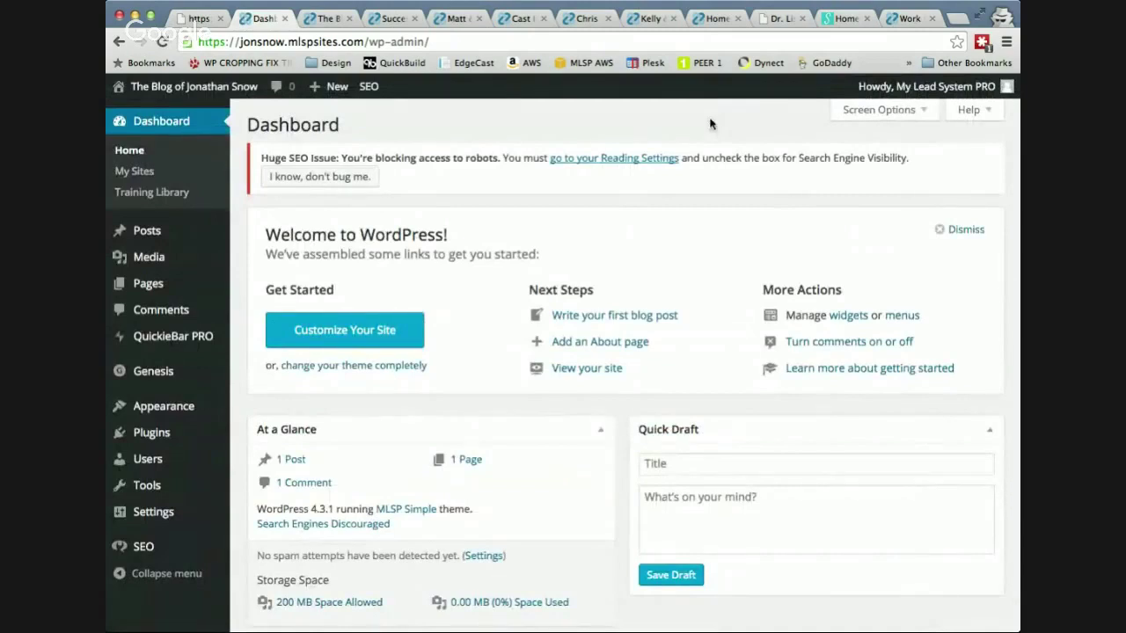
{"action": "left_click", "coordinate": [189, 87]}
{"action": "left_click", "coordinate": [308, 20]}
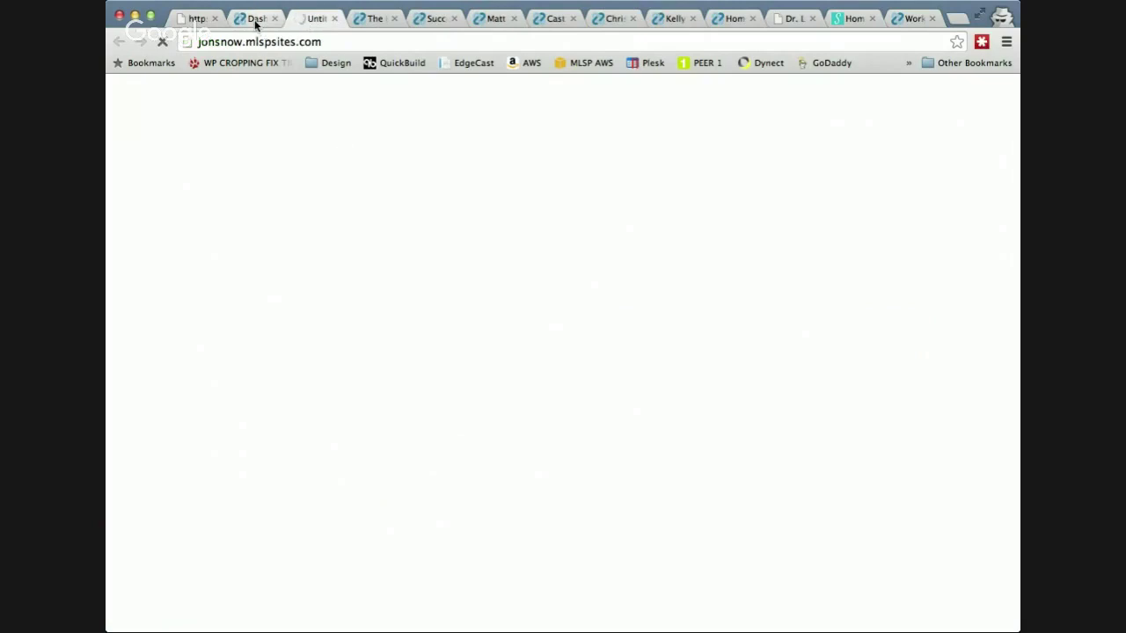
{"action": "left_click", "coordinate": [256, 19]}
{"action": "scroll", "coordinate": [373, 249], "scroll_direction": "down", "scroll_amount": 1}
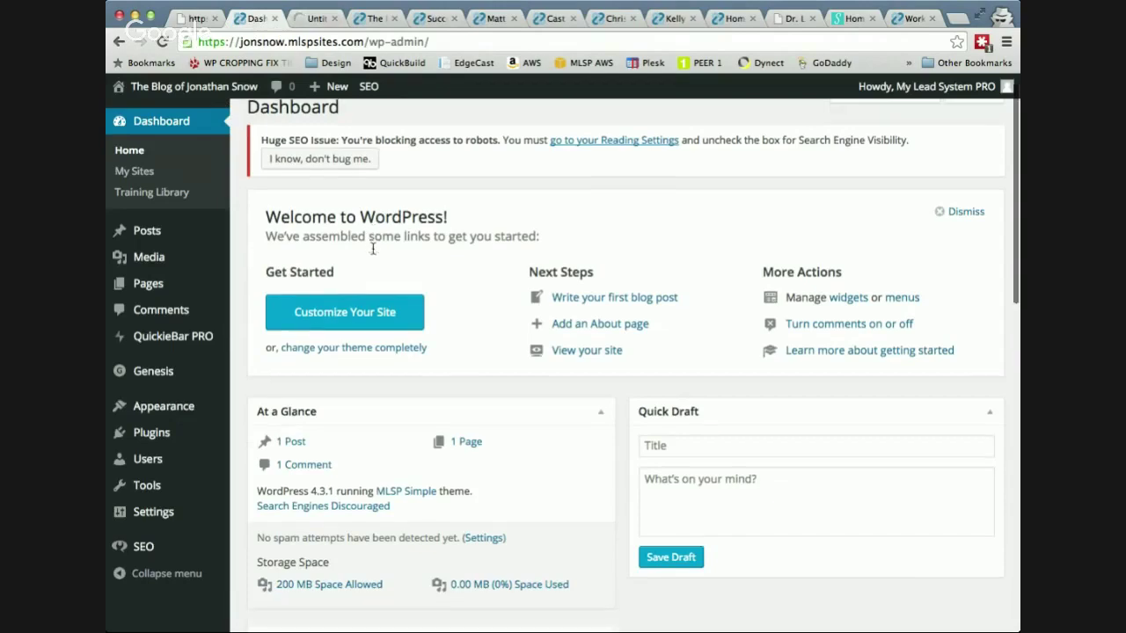
{"action": "scroll", "coordinate": [373, 249], "scroll_direction": "down", "scroll_amount": 5}
{"action": "scroll", "coordinate": [373, 249], "scroll_direction": "up", "scroll_amount": 5}
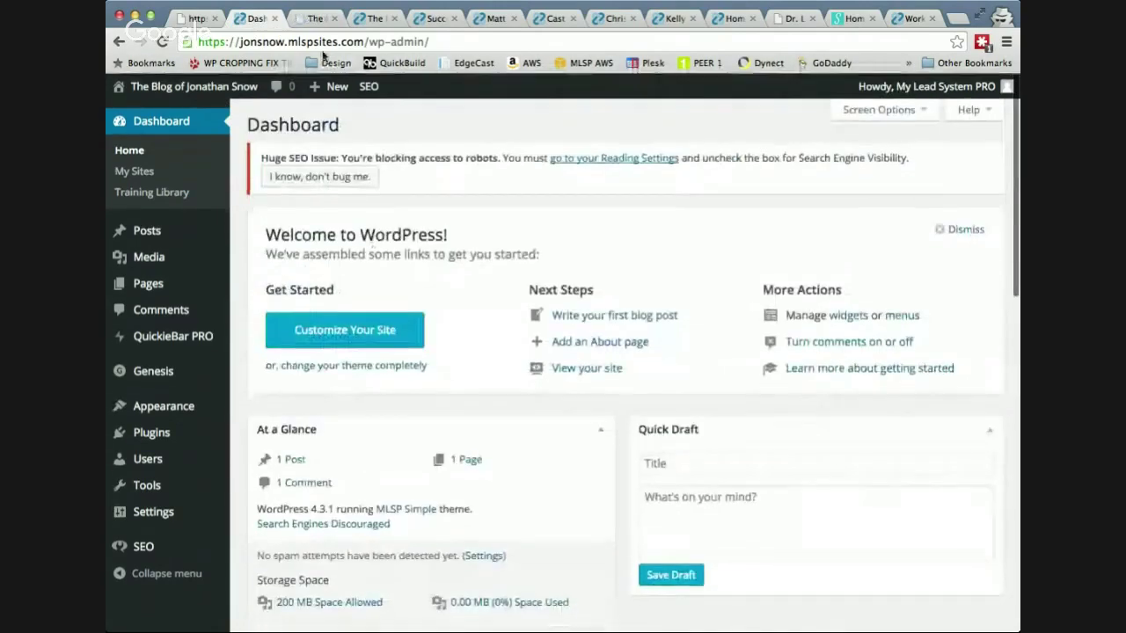
{"action": "left_click", "coordinate": [312, 18]}
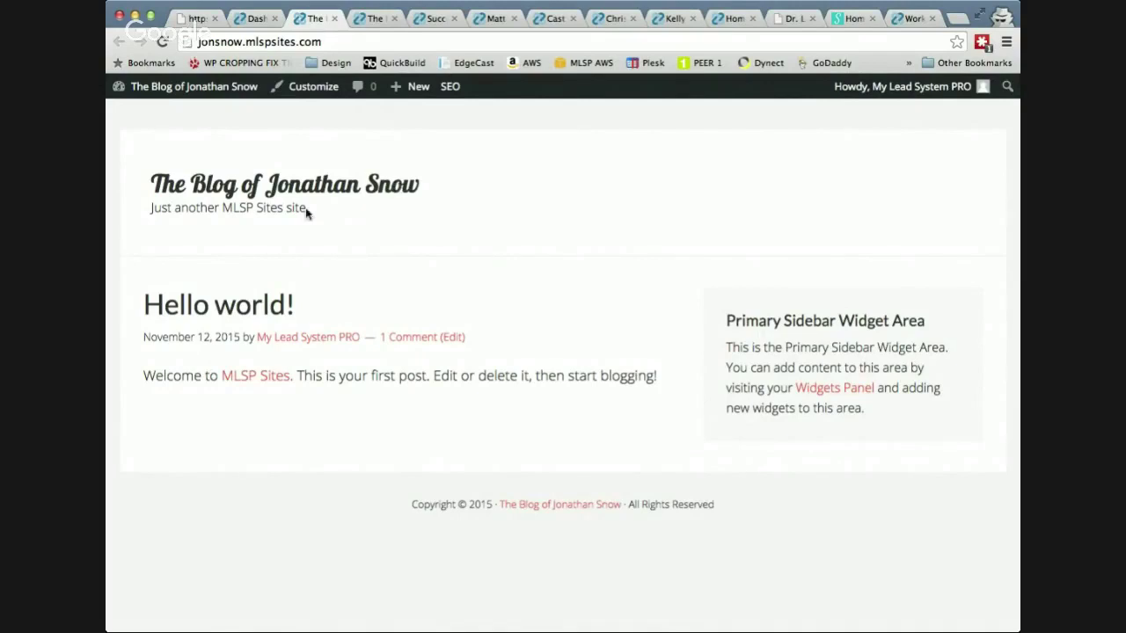
Step: Look over the blog's default tagline, then return to the dashboard tab
{"action": "left_click_drag", "start_coordinate": [308, 210], "coordinate": [243, 209]}
{"action": "left_click", "coordinate": [294, 295]}
{"action": "left_click", "coordinate": [256, 21]}
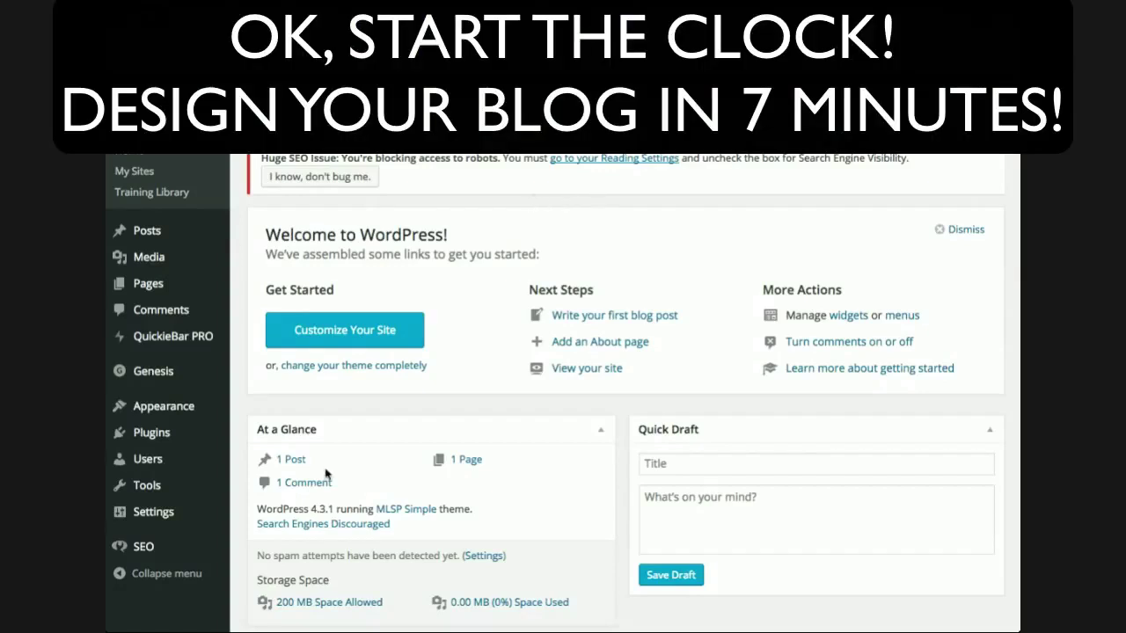
Step: In Plugins, tick Easy Facebook Likebox, Genesis Simple Share and Instagram Feed
{"action": "left_click", "coordinate": [150, 433]}
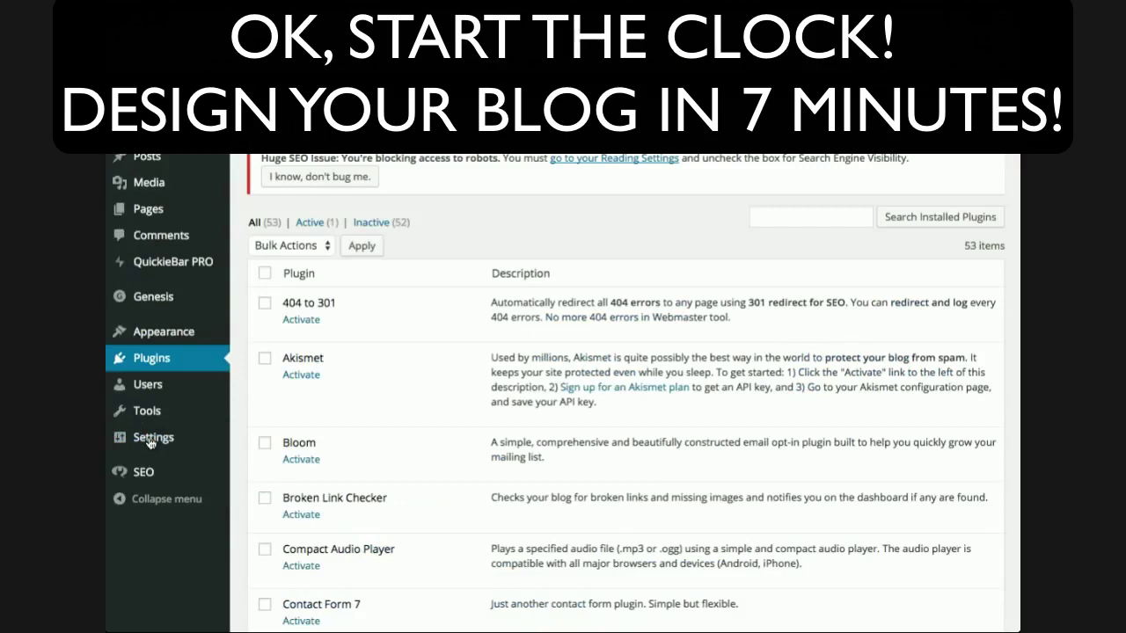
{"action": "scroll", "coordinate": [493, 384], "scroll_direction": "down", "scroll_amount": 5}
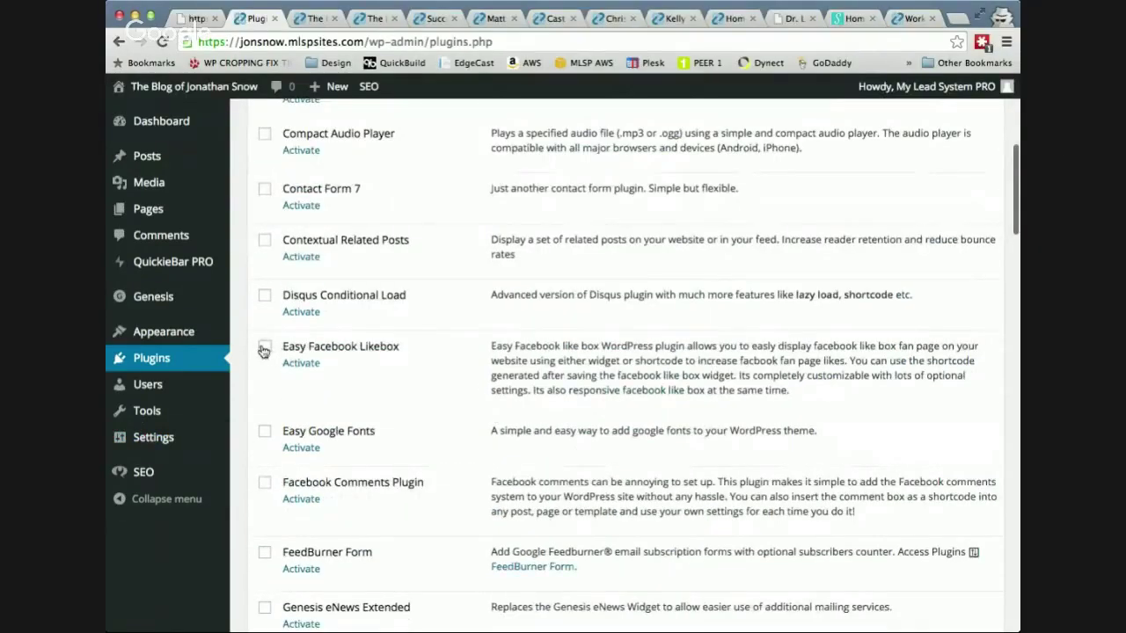
{"action": "left_click", "coordinate": [265, 347]}
{"action": "scroll", "coordinate": [336, 370], "scroll_direction": "down", "scroll_amount": 3}
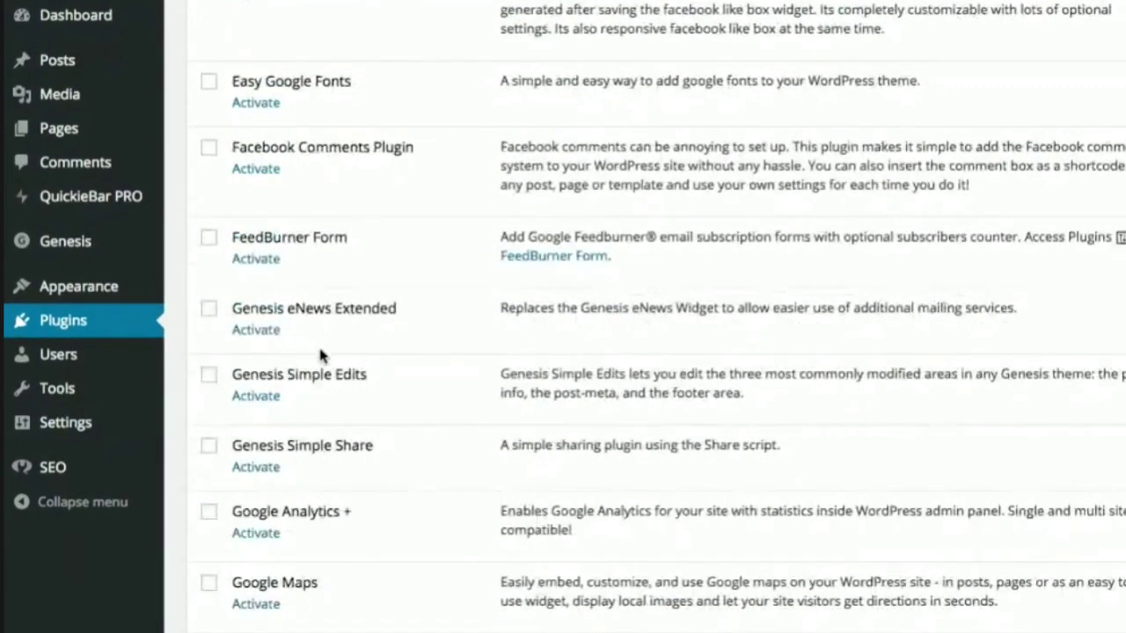
{"action": "left_click", "coordinate": [210, 447]}
{"action": "scroll", "coordinate": [411, 376], "scroll_direction": "down", "scroll_amount": 2}
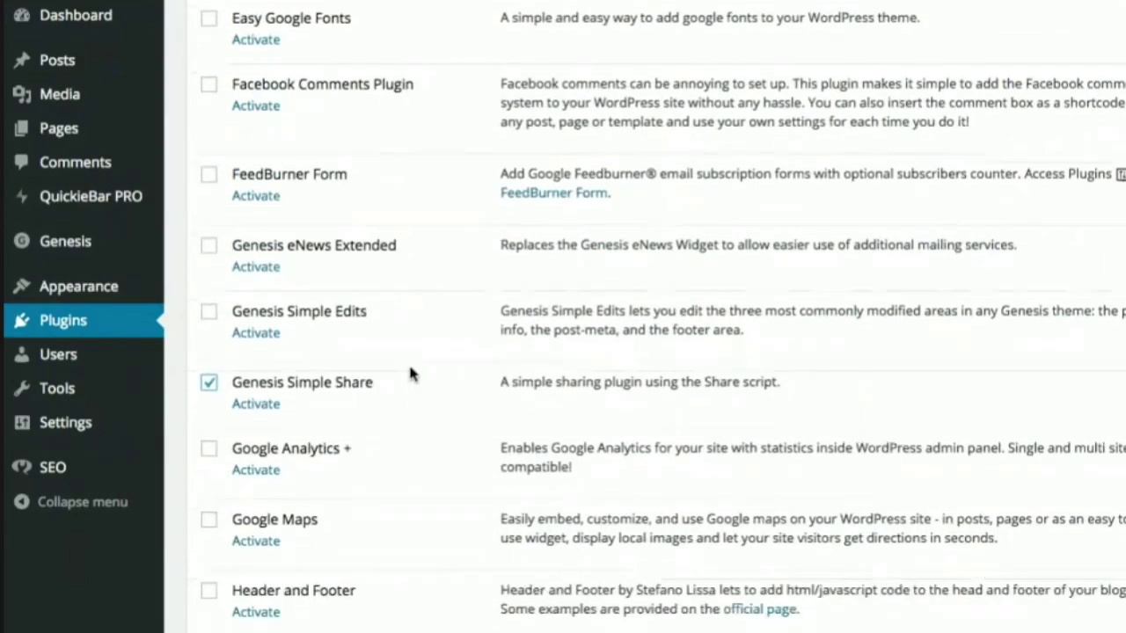
{"action": "scroll", "coordinate": [410, 373], "scroll_direction": "down", "scroll_amount": 6}
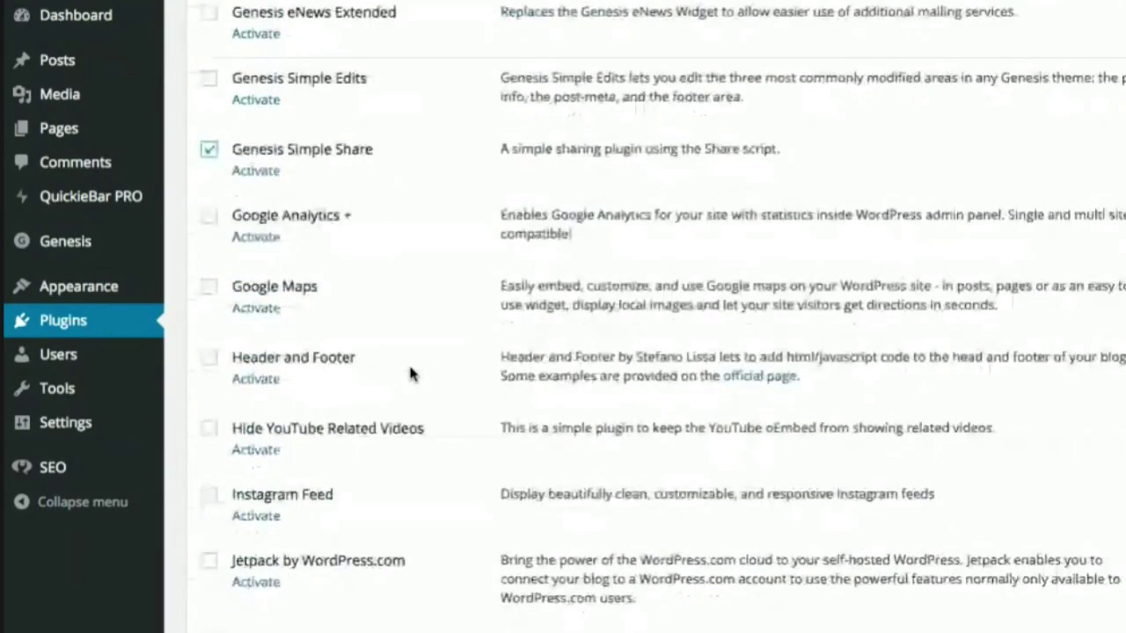
{"action": "scroll", "coordinate": [410, 373], "scroll_direction": "down", "scroll_amount": 1}
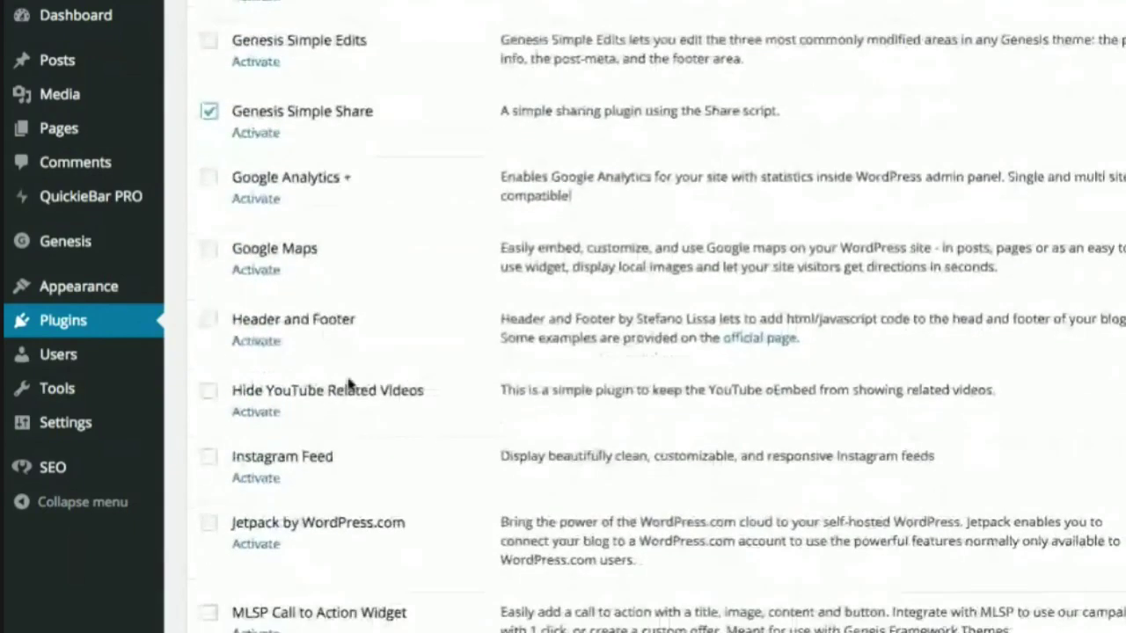
{"action": "left_click", "coordinate": [209, 462]}
Step: Also tick Simple Social Icons, Styles - Genesis and Styles
{"action": "scroll", "coordinate": [385, 324], "scroll_direction": "down", "scroll_amount": 1}
{"action": "scroll", "coordinate": [414, 323], "scroll_direction": "down", "scroll_amount": 15}
{"action": "scroll", "coordinate": [419, 322], "scroll_direction": "up", "scroll_amount": 6}
{"action": "scroll", "coordinate": [419, 323], "scroll_direction": "down", "scroll_amount": 12}
{"action": "scroll", "coordinate": [420, 326], "scroll_direction": "down", "scroll_amount": 15}
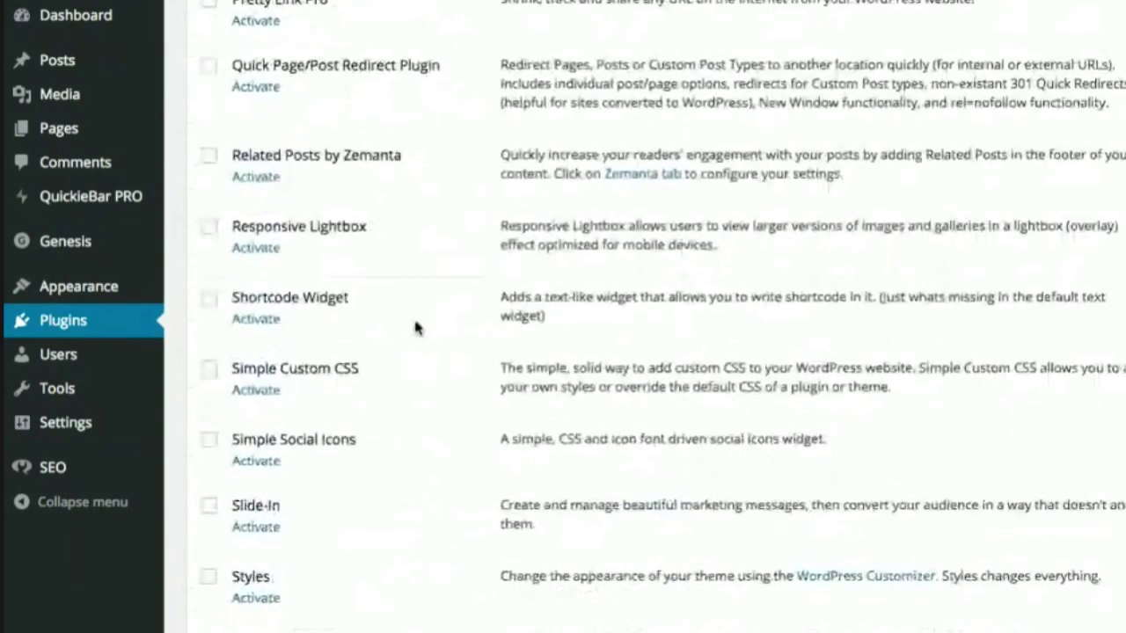
{"action": "left_click", "coordinate": [209, 439]}
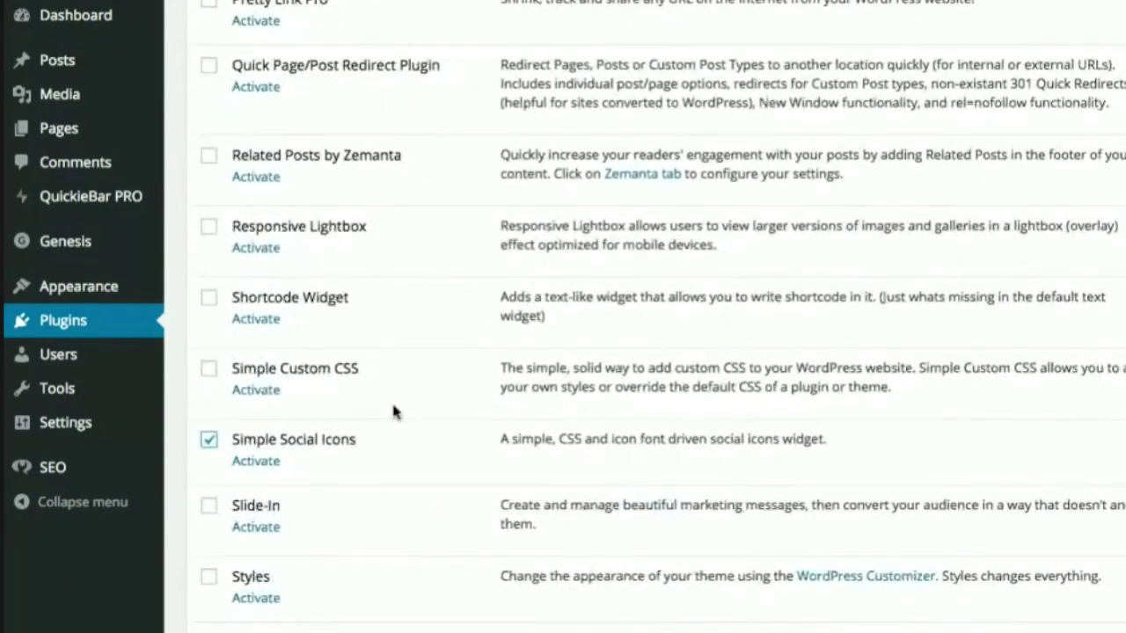
{"action": "scroll", "coordinate": [389, 405], "scroll_direction": "down", "scroll_amount": 14}
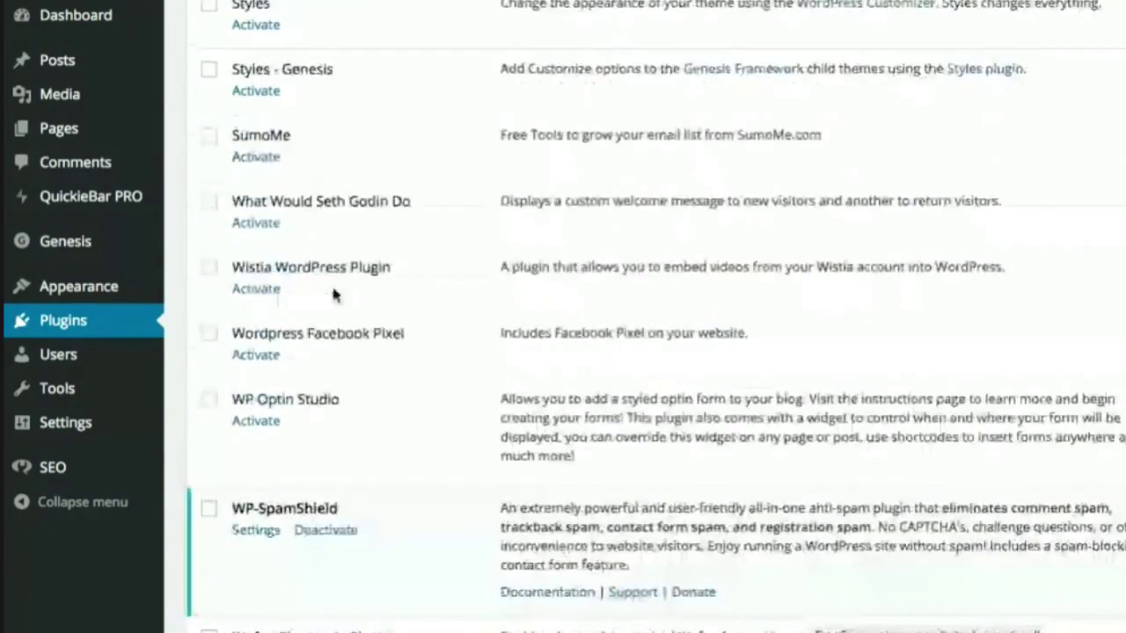
{"action": "left_click", "coordinate": [209, 69]}
{"action": "left_click", "coordinate": [208, 4]}
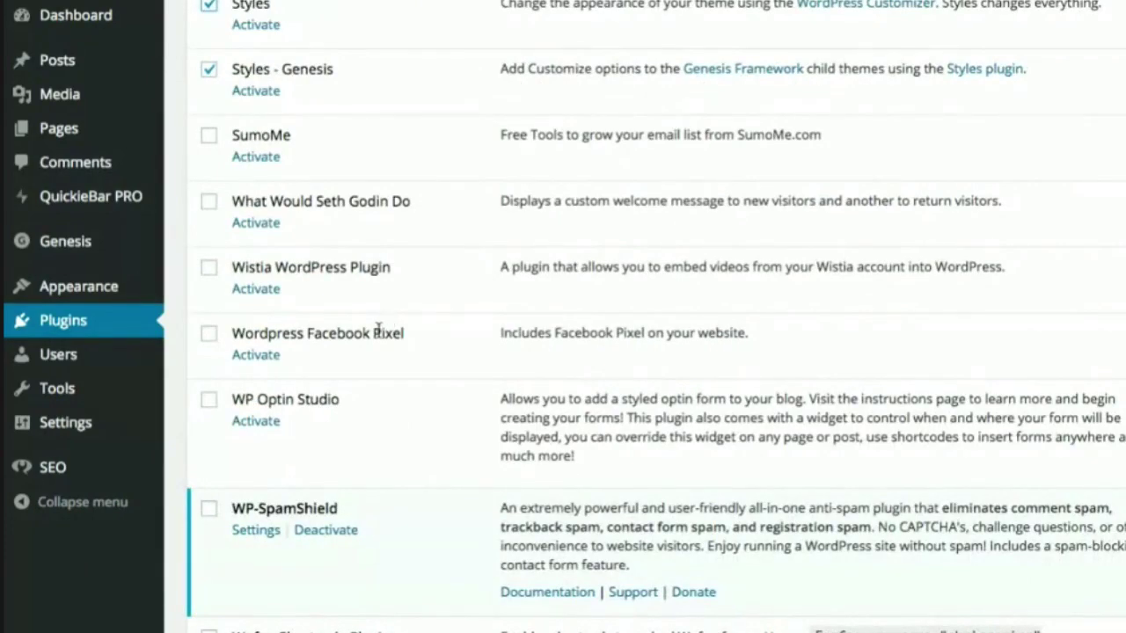
{"action": "scroll", "coordinate": [378, 327], "scroll_direction": "down", "scroll_amount": 2}
{"action": "scroll", "coordinate": [378, 327], "scroll_direction": "up", "scroll_amount": 20}
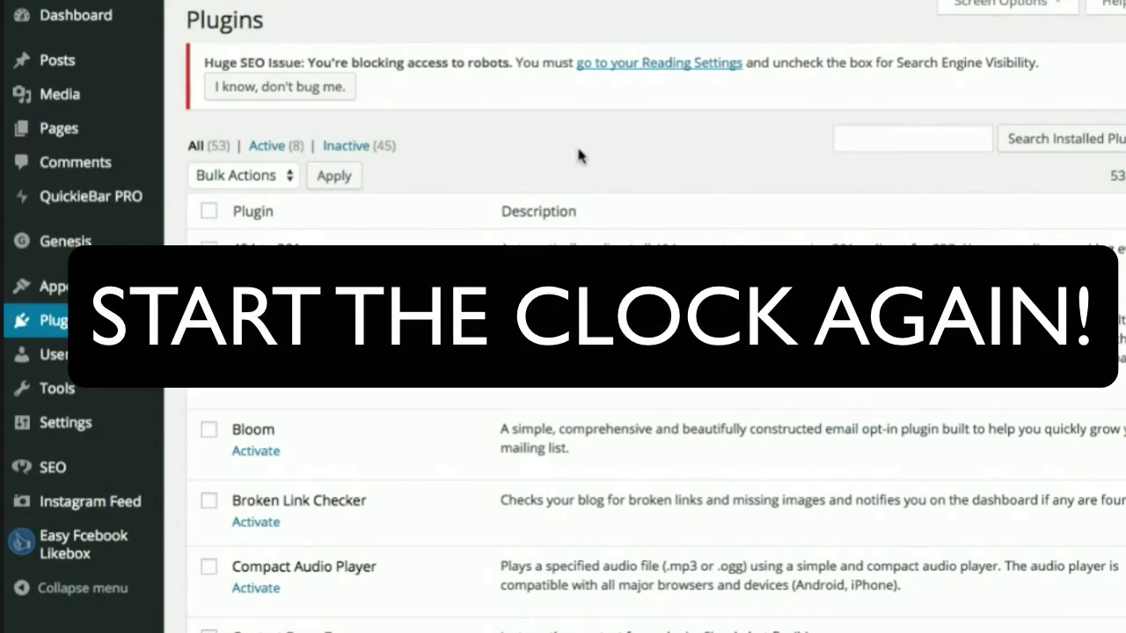
Step: Leave the plugins list and go to Posts > Add New for a blank post
{"action": "scroll", "coordinate": [580, 156], "scroll_direction": "down", "scroll_amount": 1}
{"action": "scroll", "coordinate": [579, 155], "scroll_direction": "down", "scroll_amount": 10}
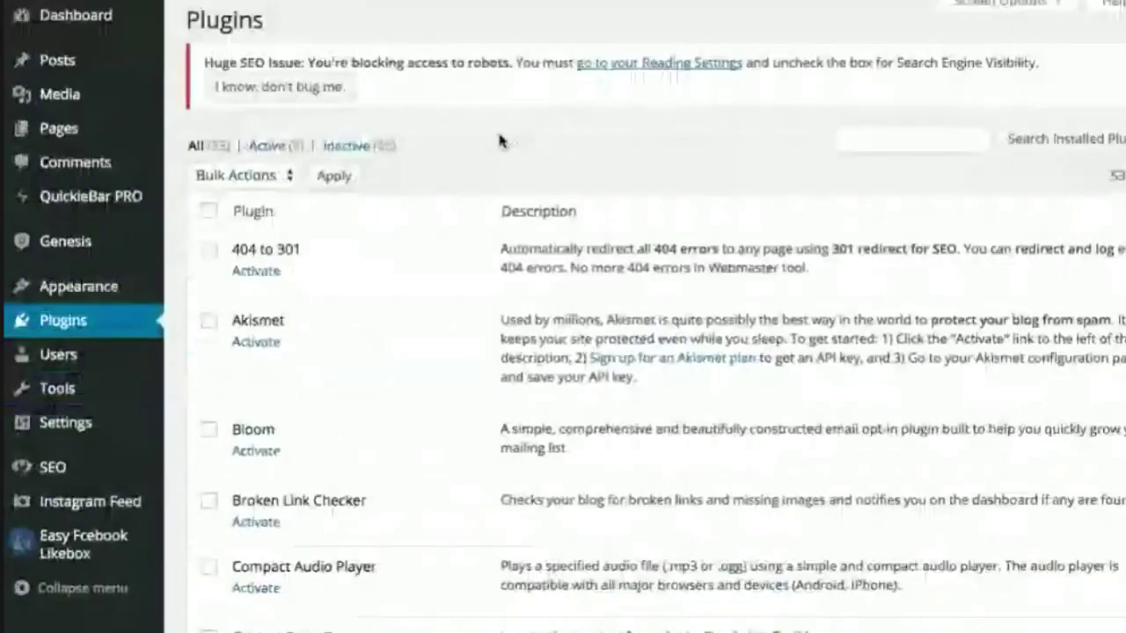
{"action": "mouse_move", "coordinate": [129, 150]}
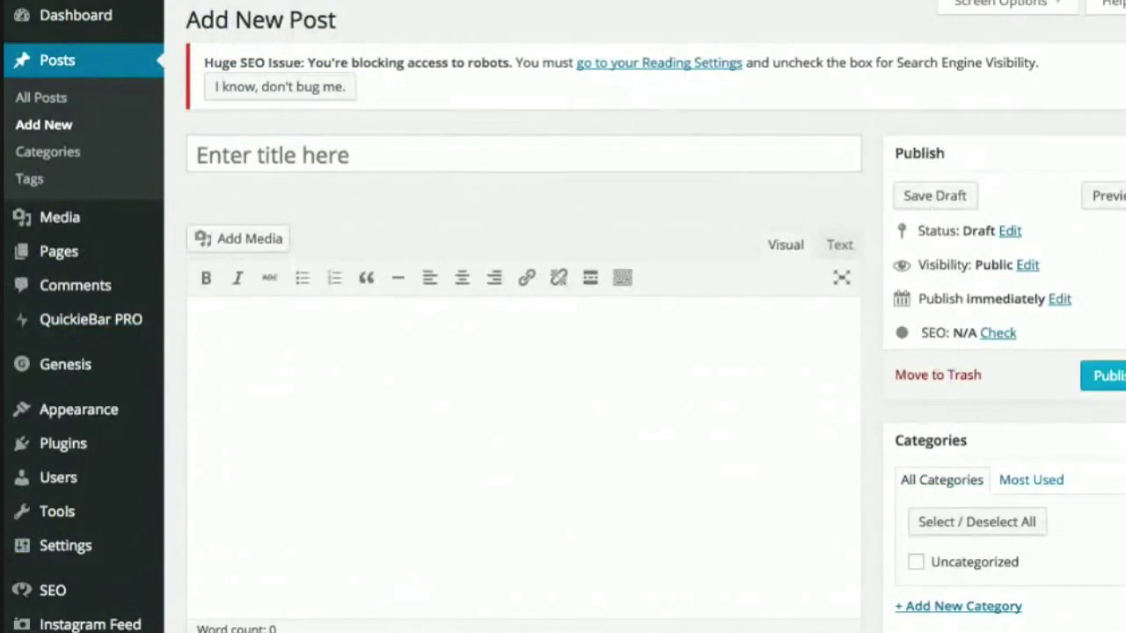
Step: Paste in the post title and placeholder body paragraphs
{"action": "left_click", "coordinate": [662, 148]}
{"action": "type", "text": "3 Content Creation Tips I Learned from a 7-Figure Blogger"}
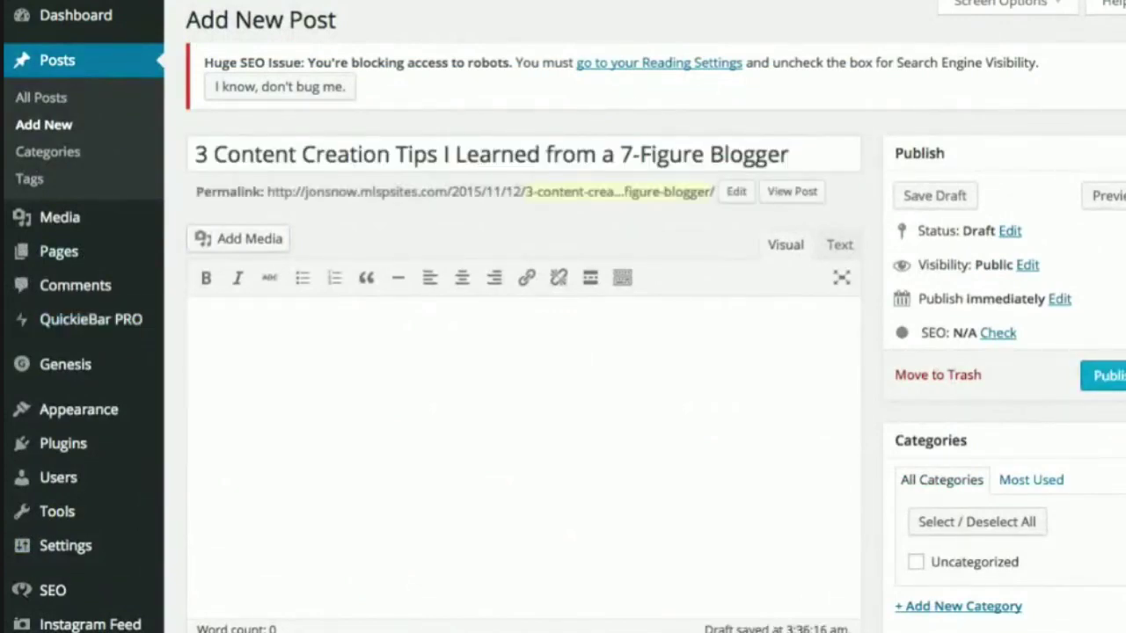
{"action": "left_click", "coordinate": [615, 414]}
{"action": "key", "text": "ctrl+v"}
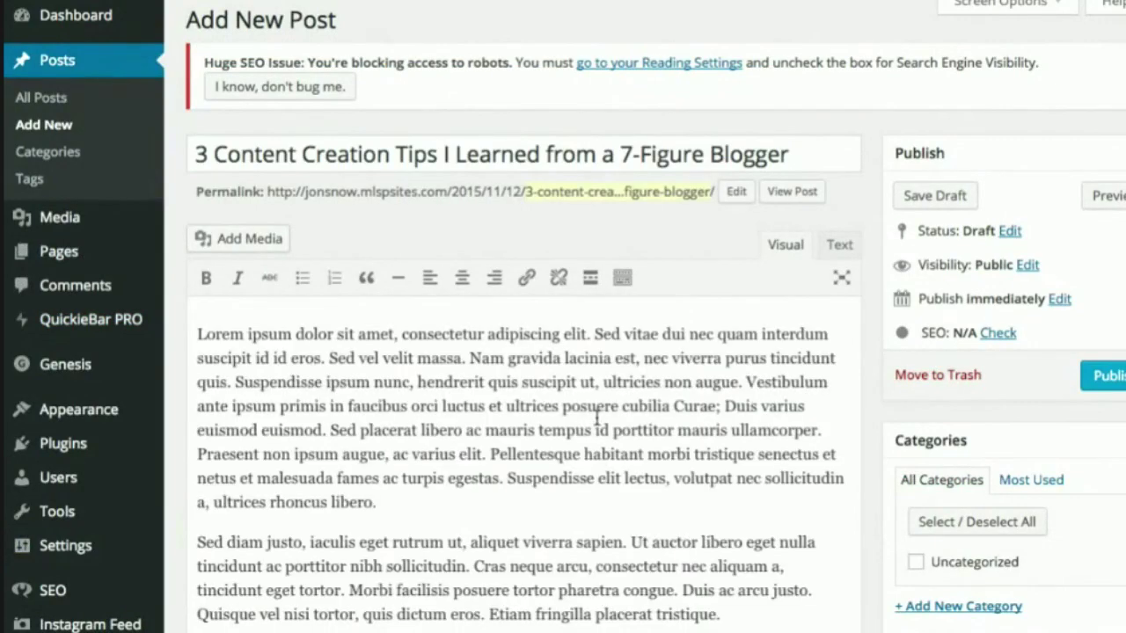
Step: Insert a Read More break after the first paragraph
{"action": "scroll", "coordinate": [597, 417], "scroll_direction": "down", "scroll_amount": 3}
{"action": "left_click", "coordinate": [376, 324]}
{"action": "key", "text": "Return"}
{"action": "left_click", "coordinate": [590, 100]}
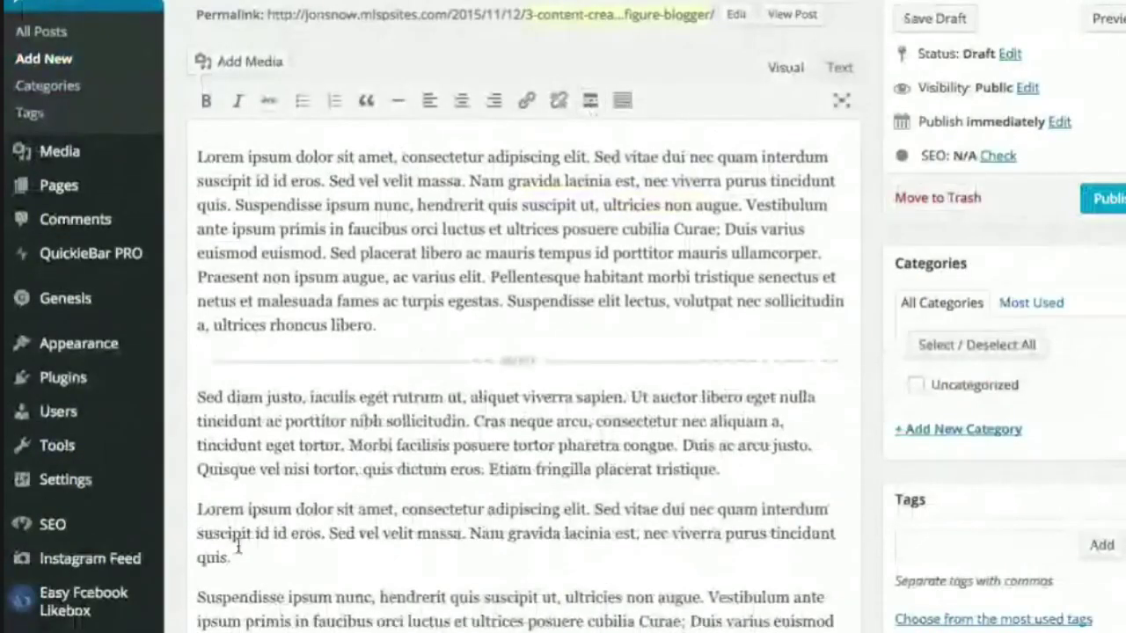
Step: Make the short paragraph below the break a blockquote, then begin adding media
{"action": "left_click_drag", "start_coordinate": [238, 550], "coordinate": [197, 508]}
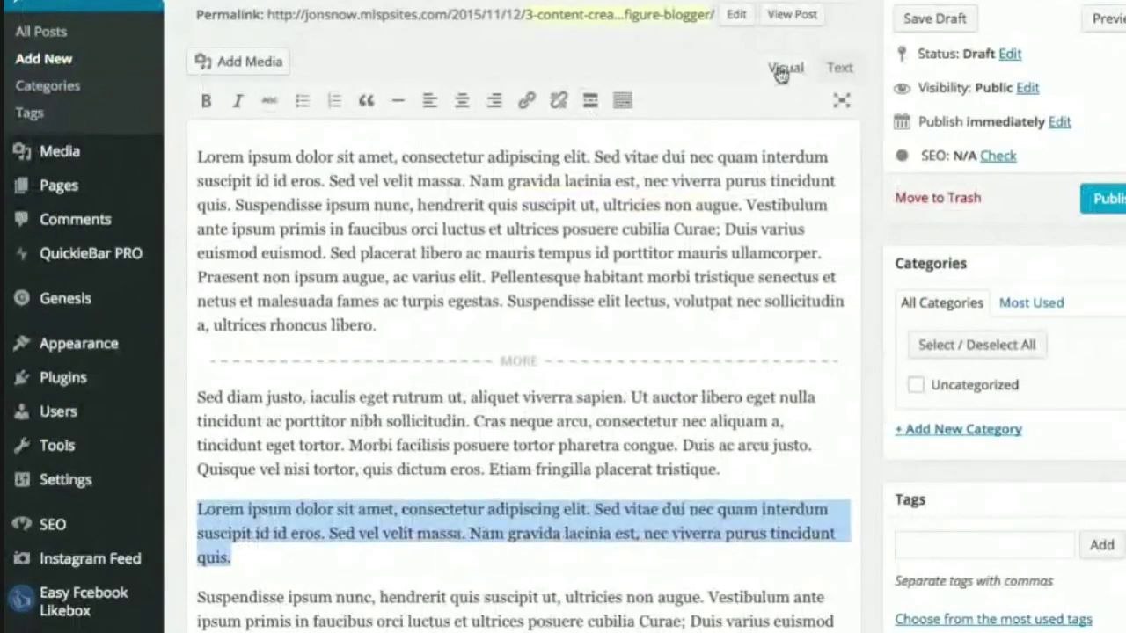
{"action": "left_click", "coordinate": [366, 100]}
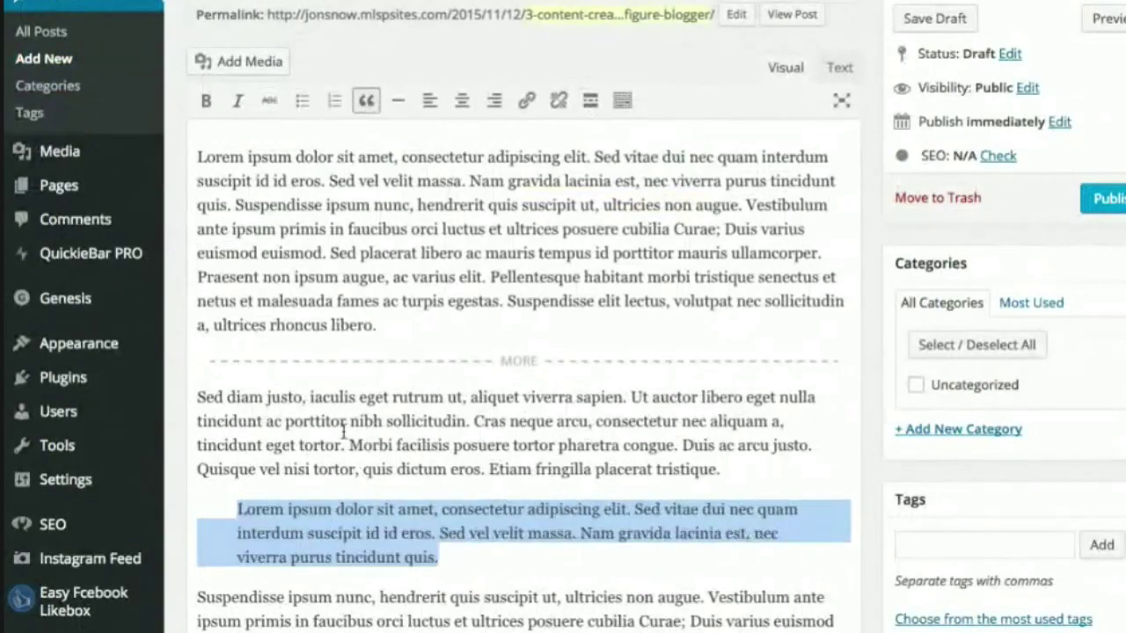
{"action": "scroll", "coordinate": [330, 546], "scroll_direction": "down", "scroll_amount": 1}
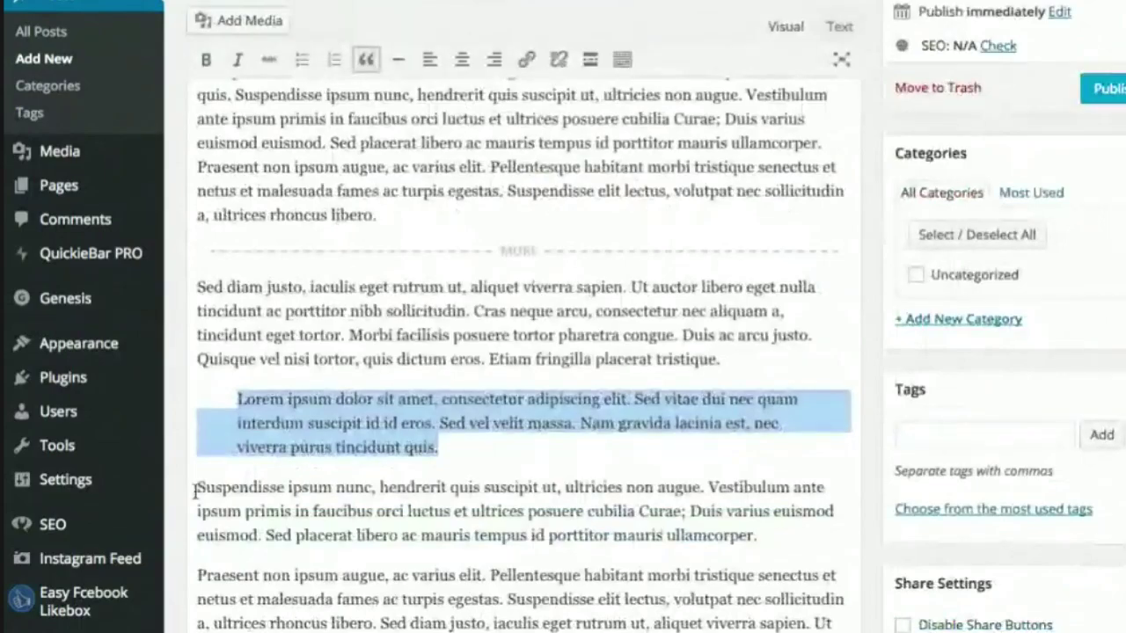
{"action": "left_click", "coordinate": [196, 487]}
{"action": "left_click", "coordinate": [207, 21]}
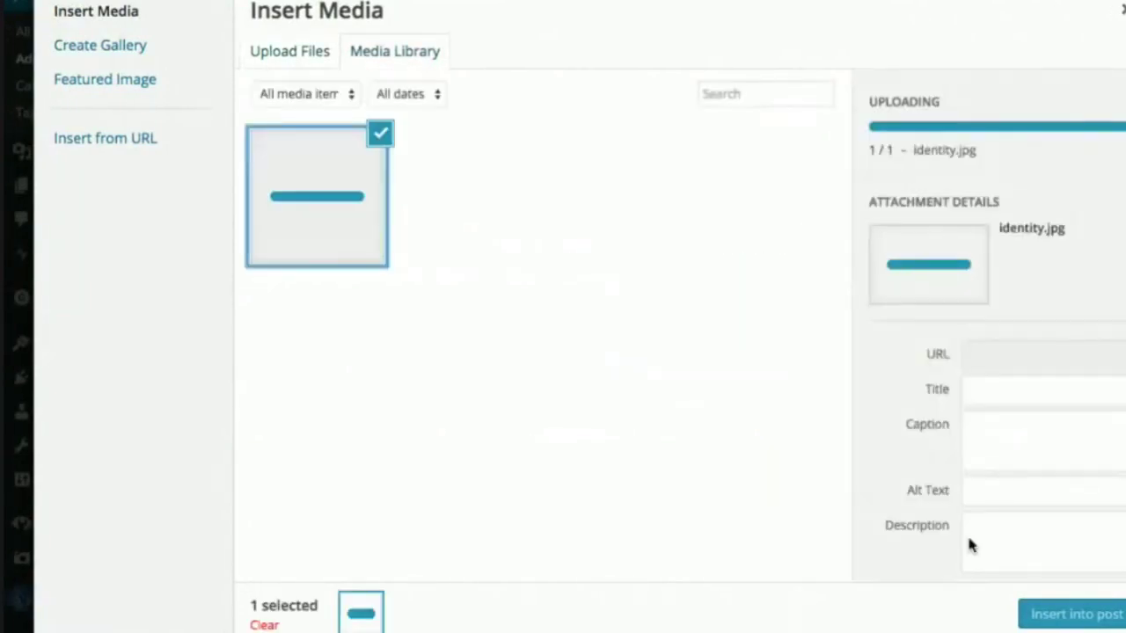
Step: Insert identity.jpg into the post with left alignment
{"action": "scroll", "coordinate": [967, 533], "scroll_direction": "down", "scroll_amount": 3}
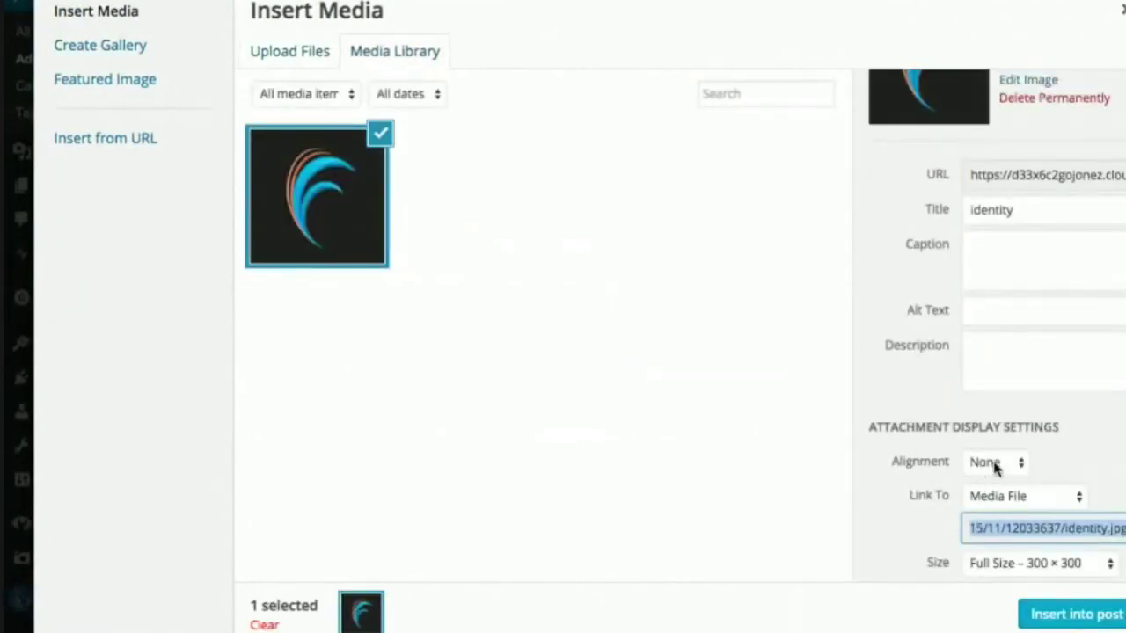
{"action": "left_click", "coordinate": [919, 462]}
{"action": "key", "text": "l"}
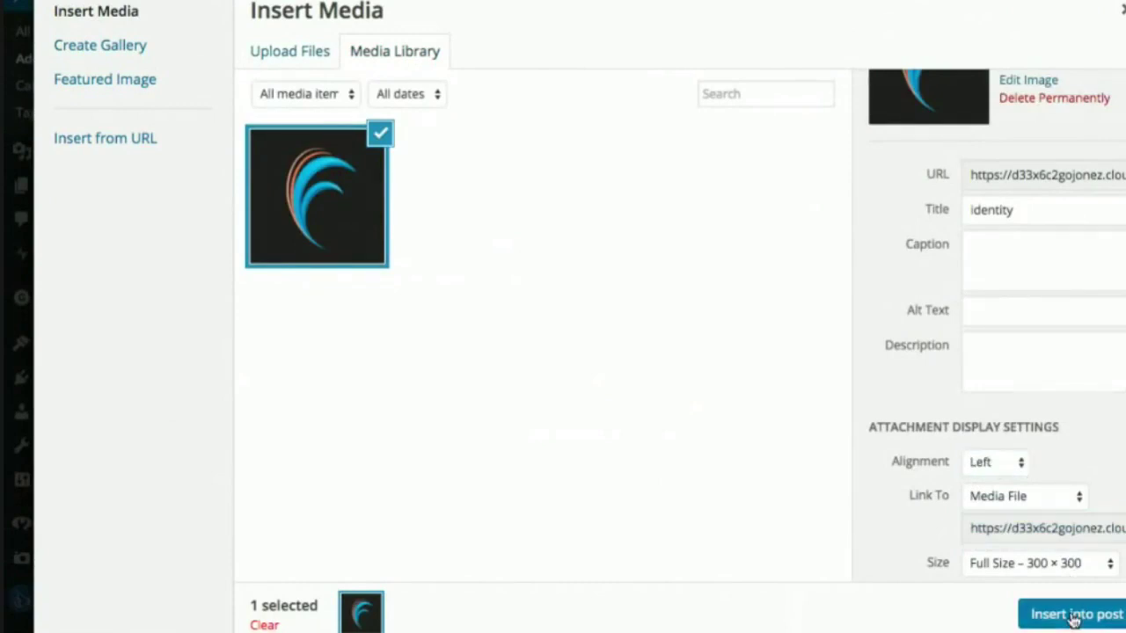
{"action": "left_click", "coordinate": [1075, 613]}
{"action": "scroll", "coordinate": [755, 453], "scroll_direction": "down", "scroll_amount": 1}
{"action": "scroll", "coordinate": [755, 454], "scroll_direction": "down", "scroll_amount": 3}
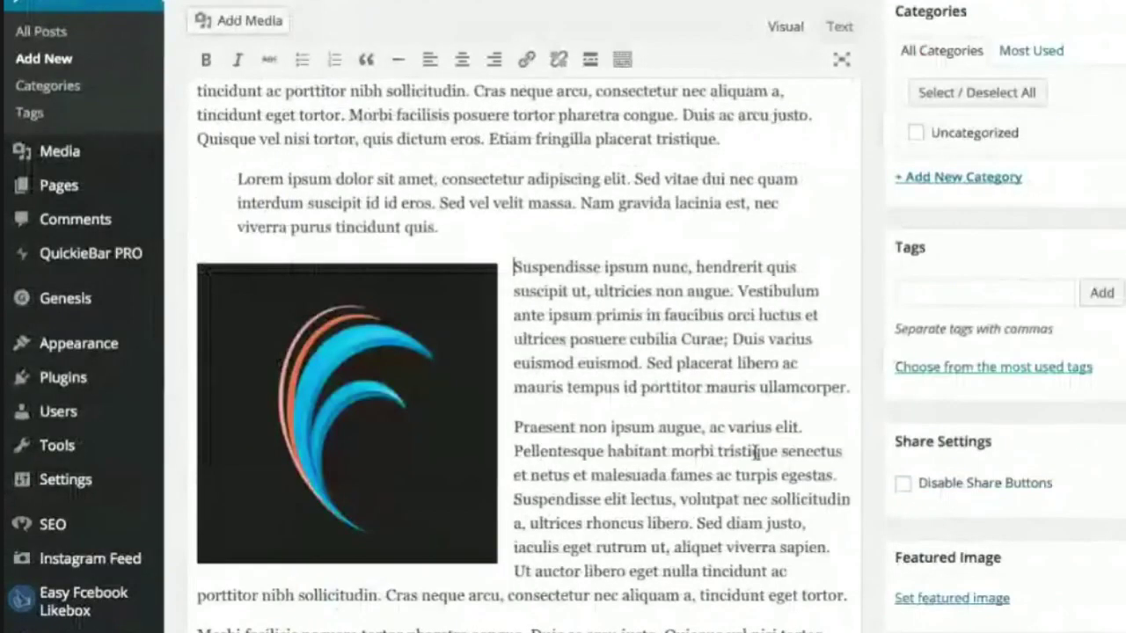
Step: Upload content-promotion-strategies.jpg and set it as the featured image
{"action": "left_click", "coordinate": [956, 600]}
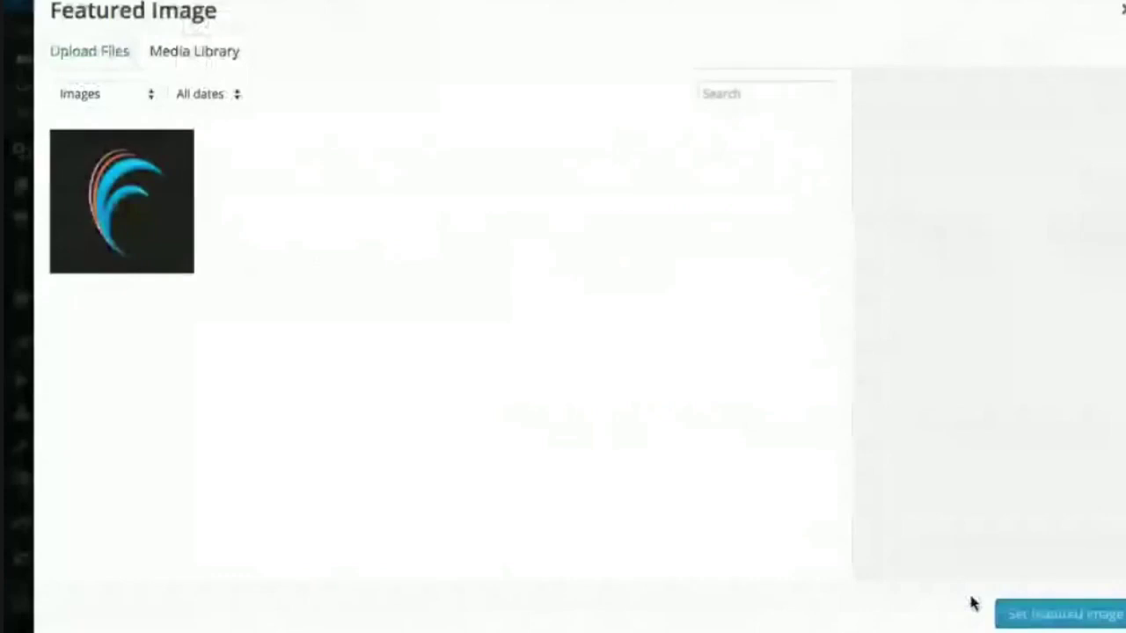
{"action": "left_click", "coordinate": [84, 53]}
{"action": "left_click", "coordinate": [577, 331]}
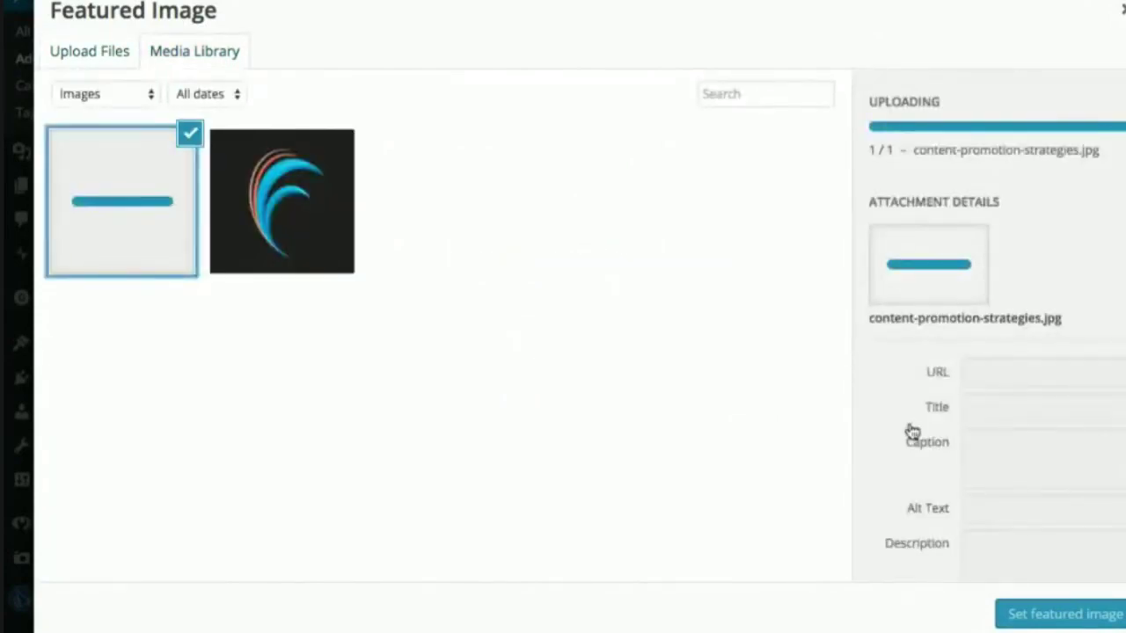
{"action": "left_click", "coordinate": [1059, 622]}
{"action": "scroll", "coordinate": [1012, 570], "scroll_direction": "up", "scroll_amount": 5}
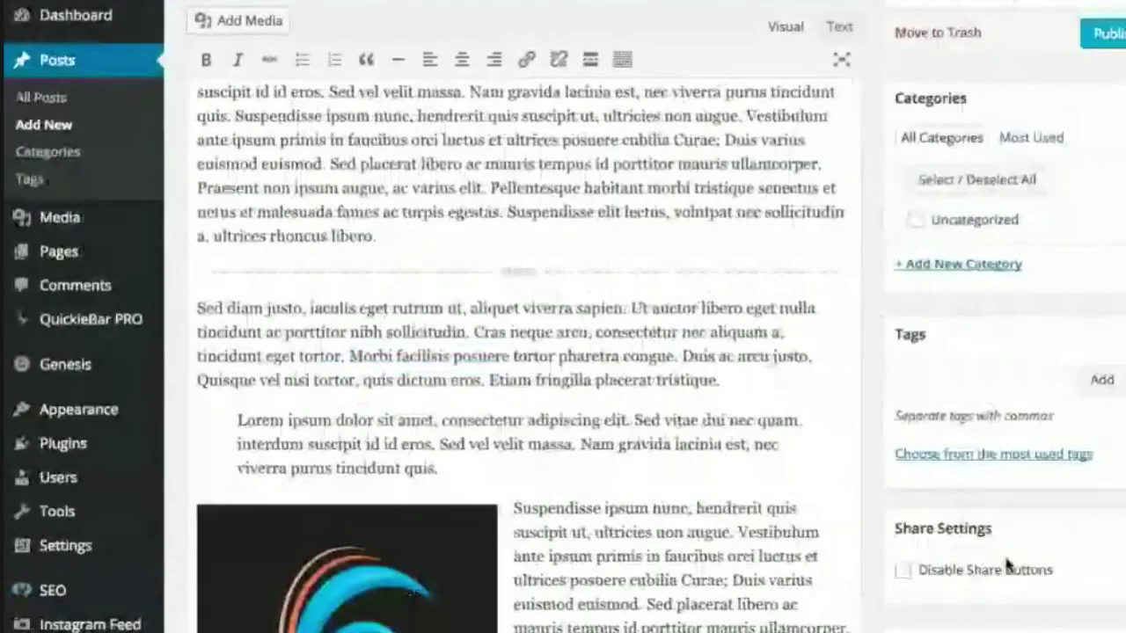
Step: Create category Get Leads and child category Blogging Tips under it
{"action": "left_click", "coordinate": [921, 264]}
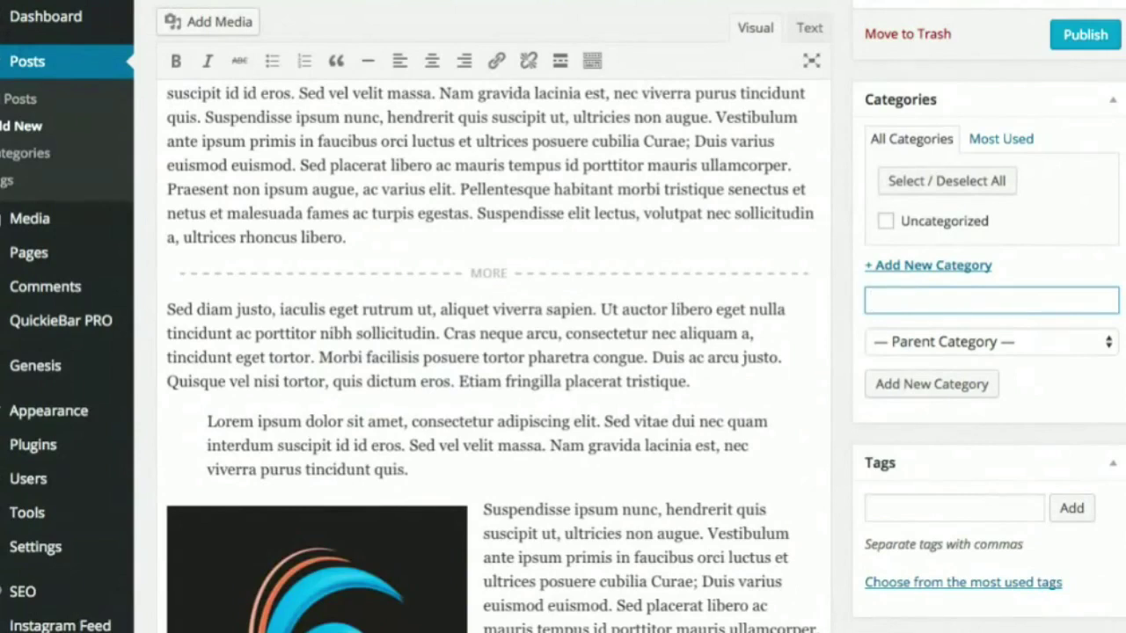
{"action": "type", "text": "Get Leads"}
{"action": "left_click", "coordinate": [930, 387]}
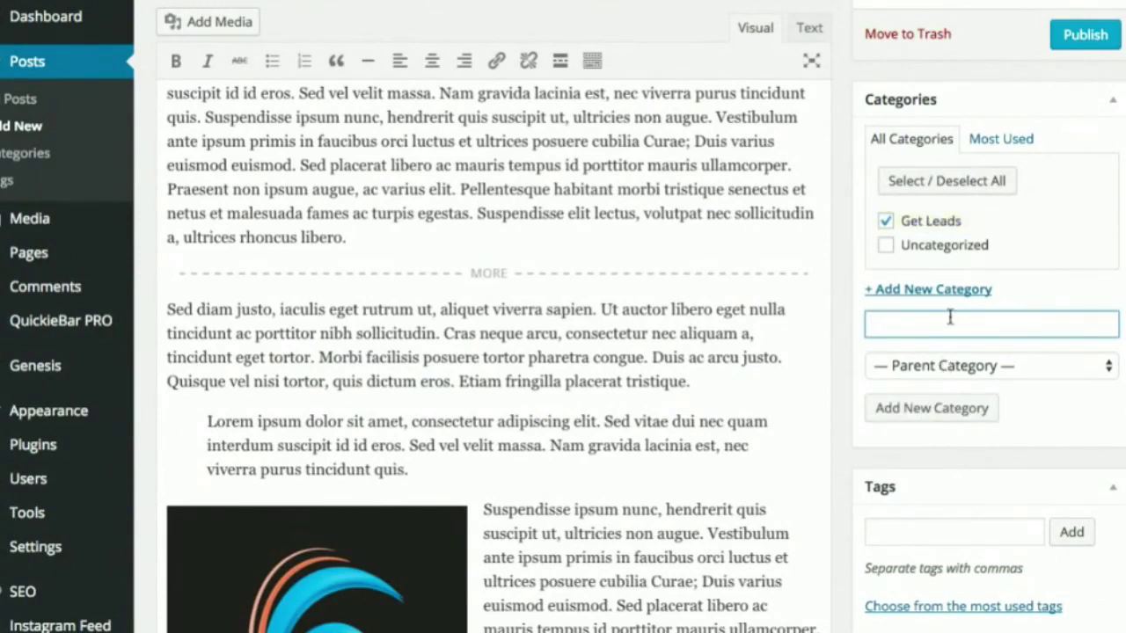
{"action": "type", "text": "Blogging Tips"}
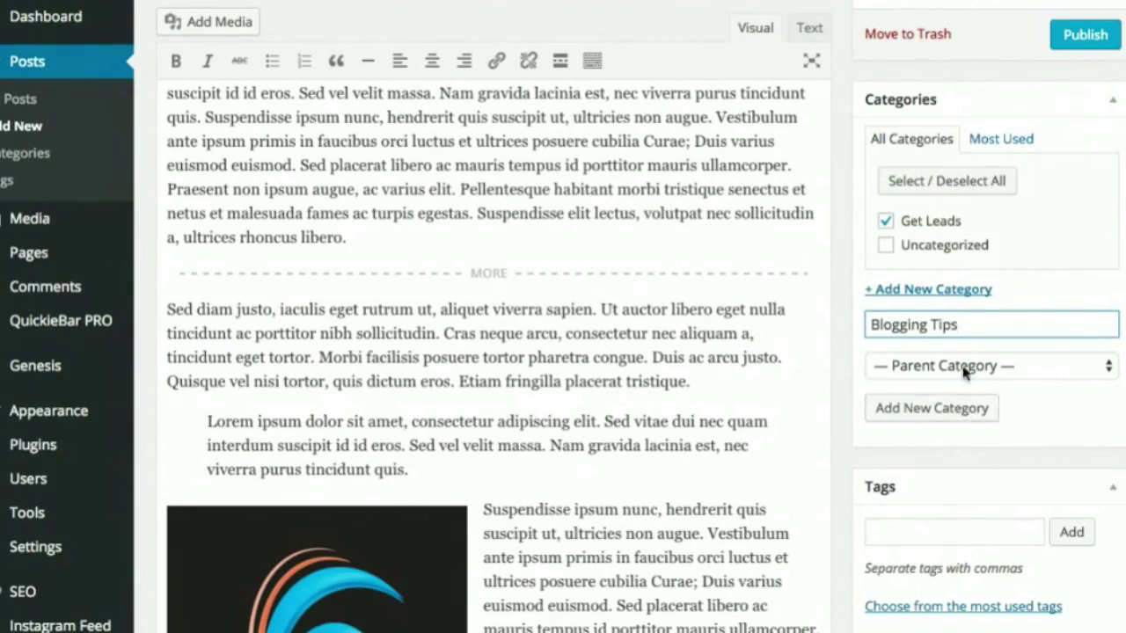
{"action": "left_click", "coordinate": [965, 372]}
{"action": "left_click", "coordinate": [942, 407]}
{"action": "left_click", "coordinate": [942, 408]}
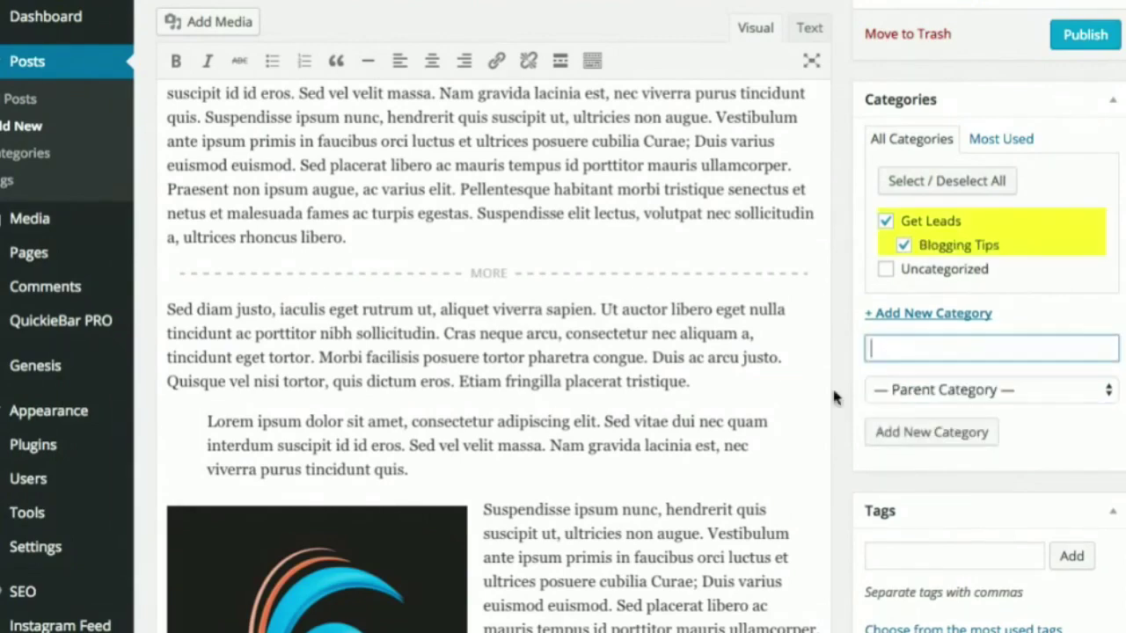
Step: Publish the post
{"action": "scroll", "coordinate": [852, 427], "scroll_direction": "up", "scroll_amount": 2}
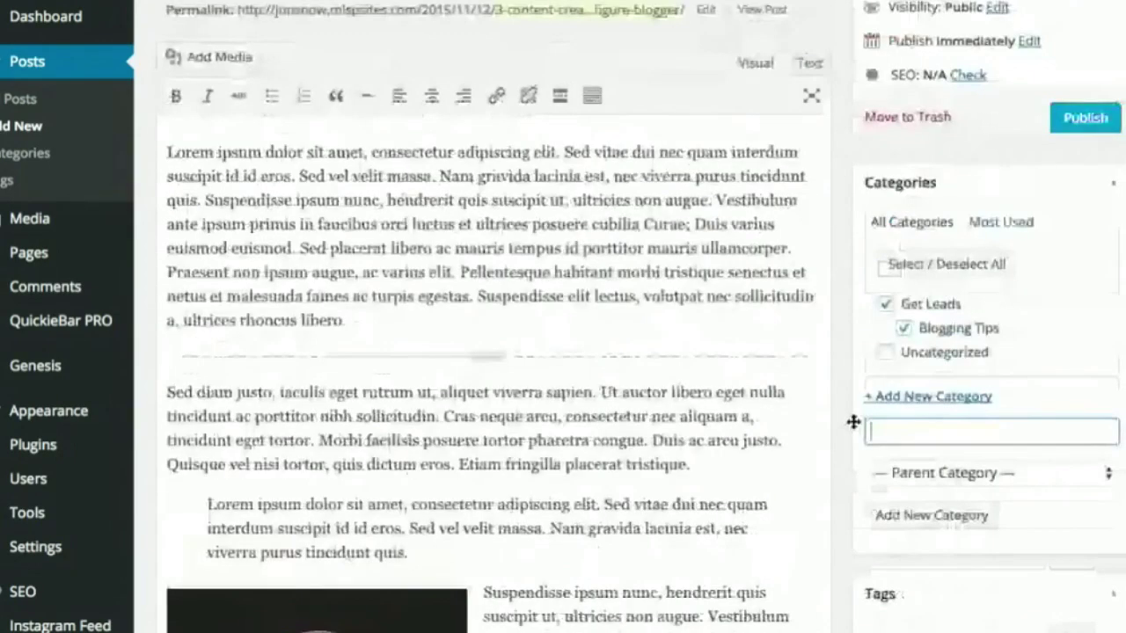
{"action": "scroll", "coordinate": [855, 425], "scroll_direction": "up", "scroll_amount": 4}
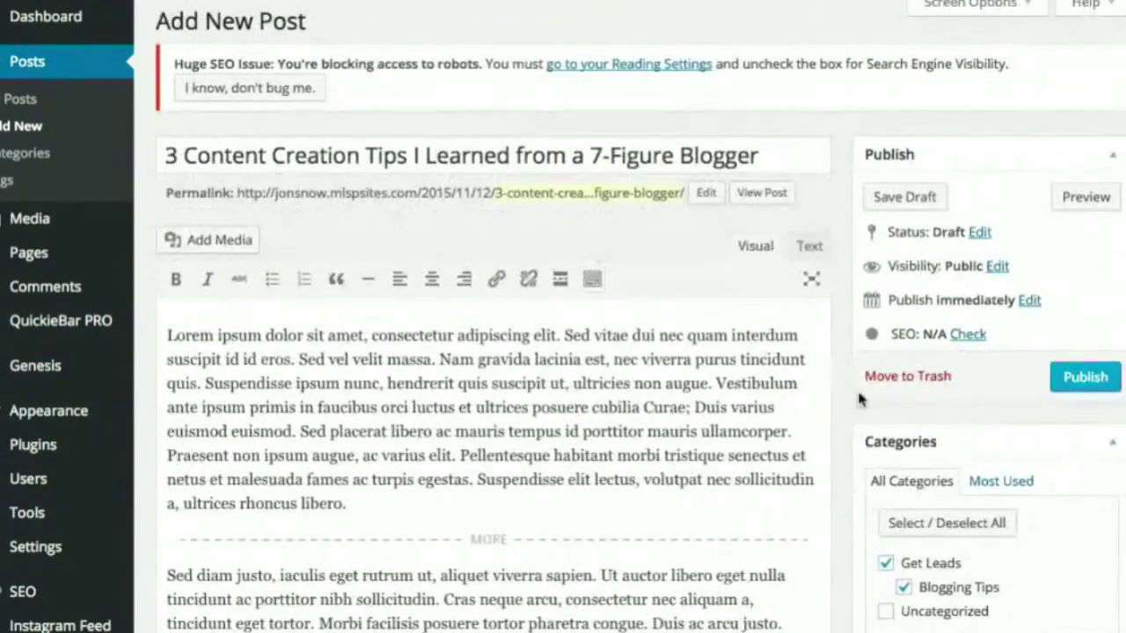
{"action": "scroll", "coordinate": [861, 400], "scroll_direction": "down", "scroll_amount": 4}
{"action": "left_click", "coordinate": [1065, 220]}
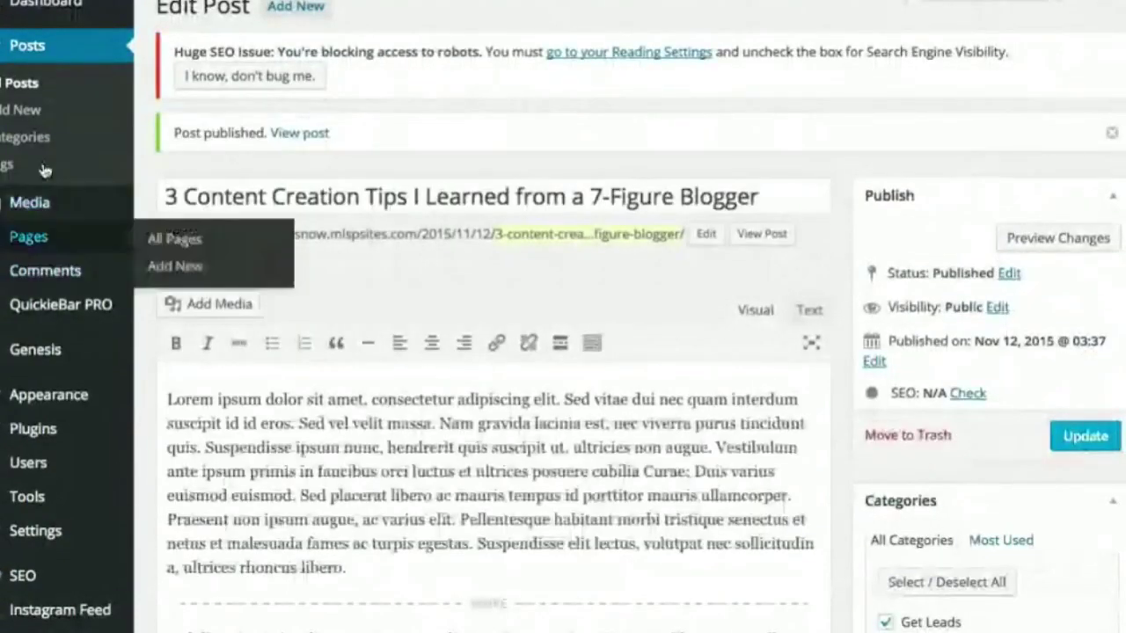
Step: Start a new page titled 'About Me' and expand lorem into its body
{"action": "mouse_move", "coordinate": [47, 355]}
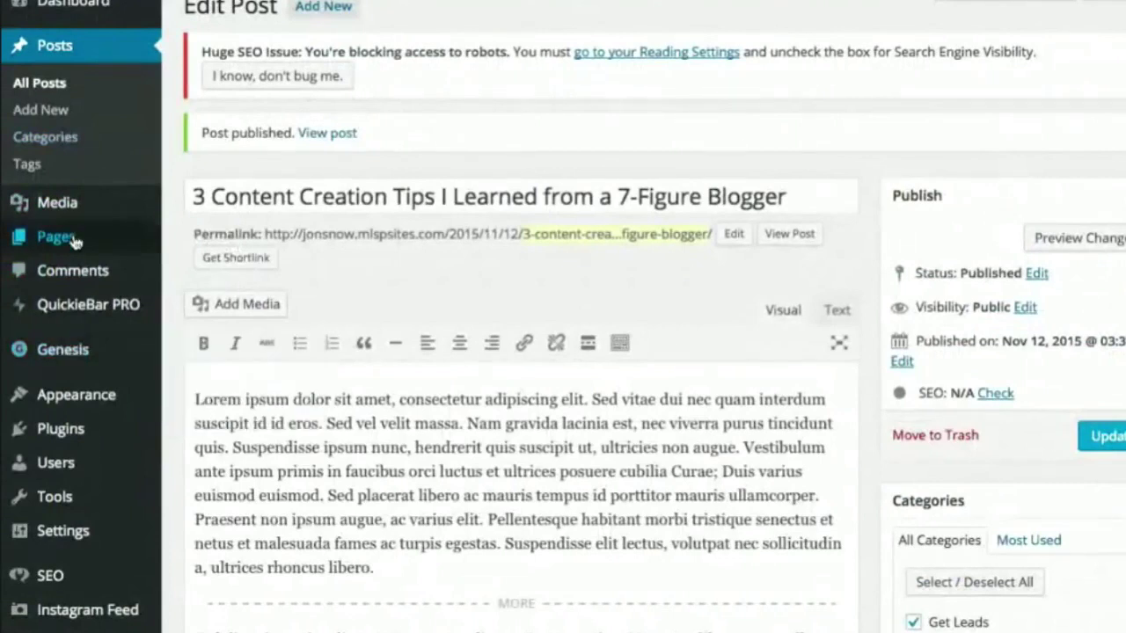
{"action": "mouse_move", "coordinate": [77, 240]}
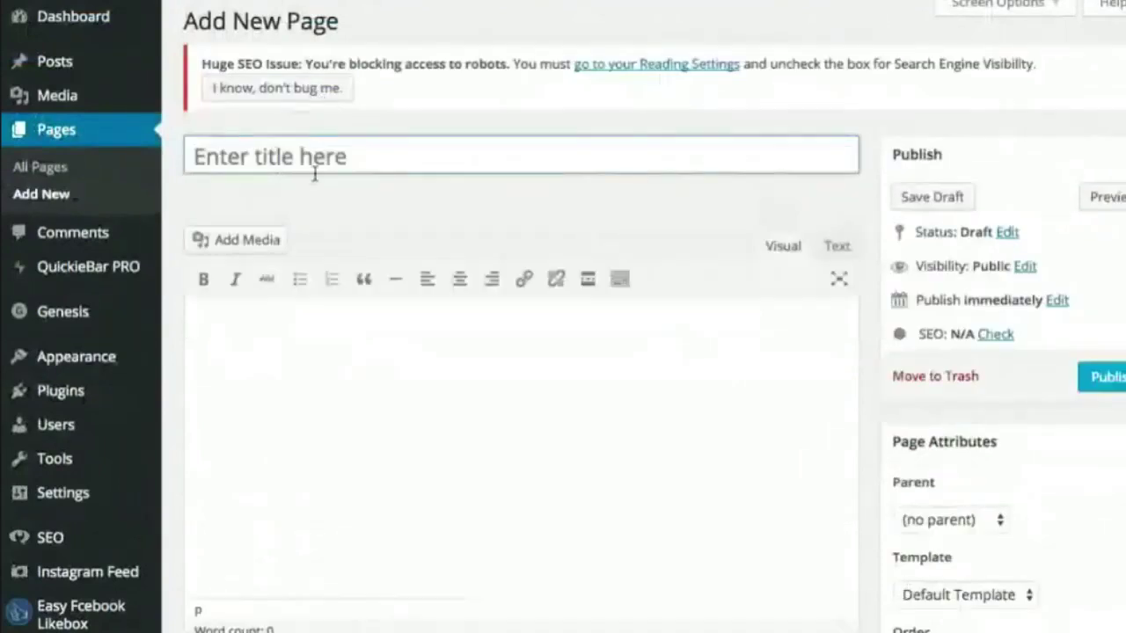
{"action": "left_click", "coordinate": [314, 158]}
{"action": "type", "text": "About Me"}
{"action": "key", "text": "Tab"}
{"action": "type", "text": "lorem"}
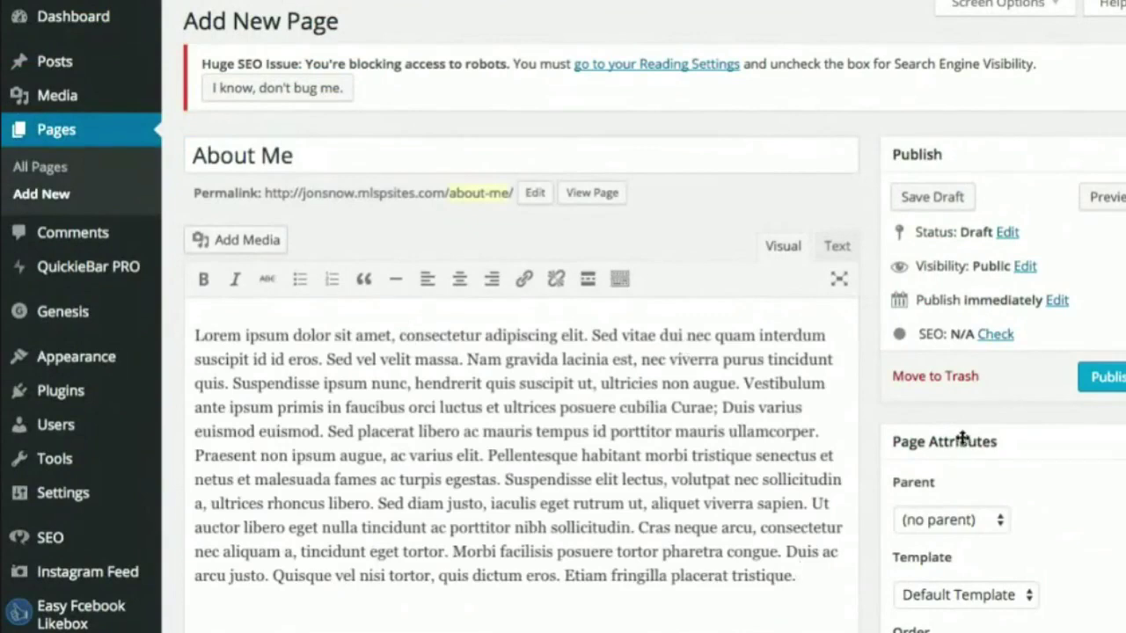
Step: Publish the About Me page and review it at the about-me permalink
{"action": "scroll", "coordinate": [874, 444], "scroll_direction": "down", "scroll_amount": 10}
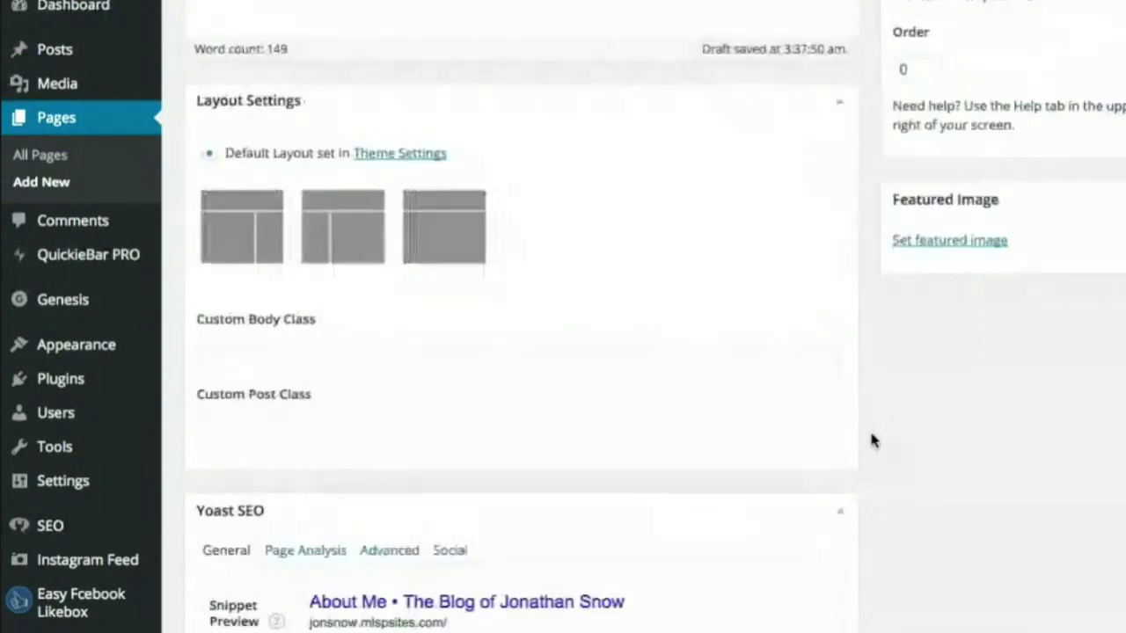
{"action": "scroll", "coordinate": [871, 440], "scroll_direction": "up", "scroll_amount": 10}
{"action": "left_click", "coordinate": [1108, 380]}
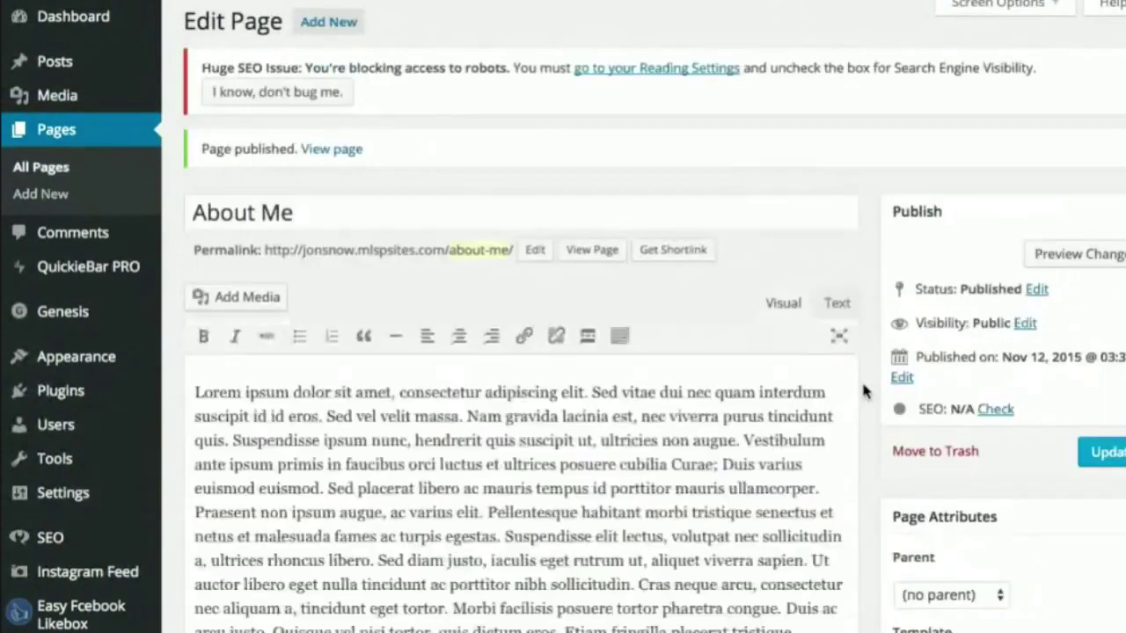
{"action": "scroll", "coordinate": [866, 389], "scroll_direction": "down", "scroll_amount": 10}
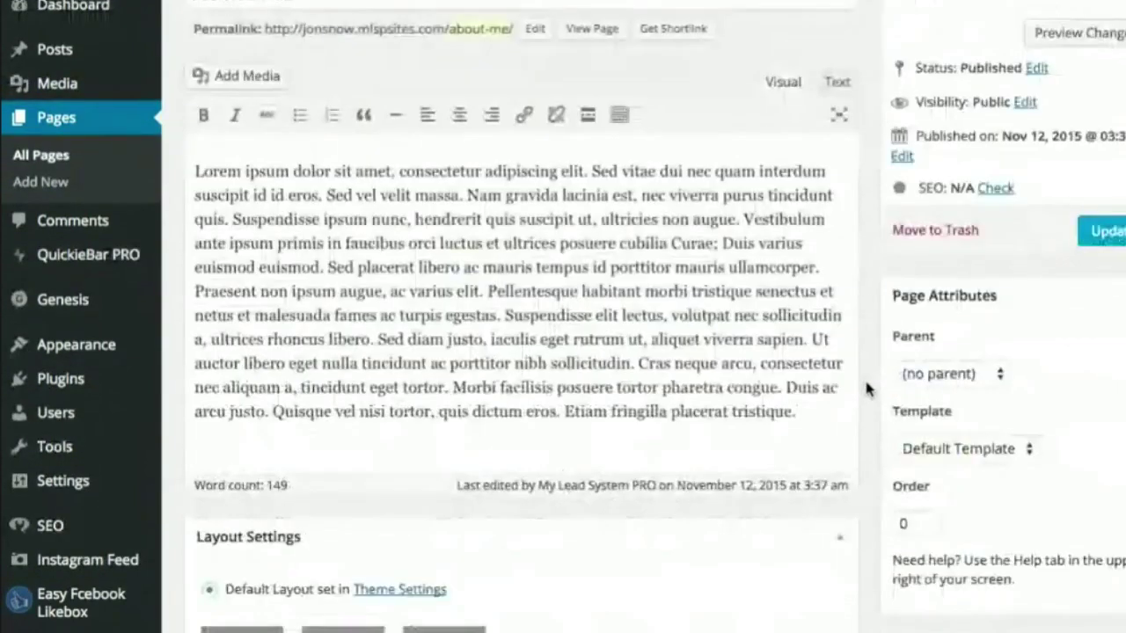
{"action": "scroll", "coordinate": [867, 389], "scroll_direction": "down", "scroll_amount": 6}
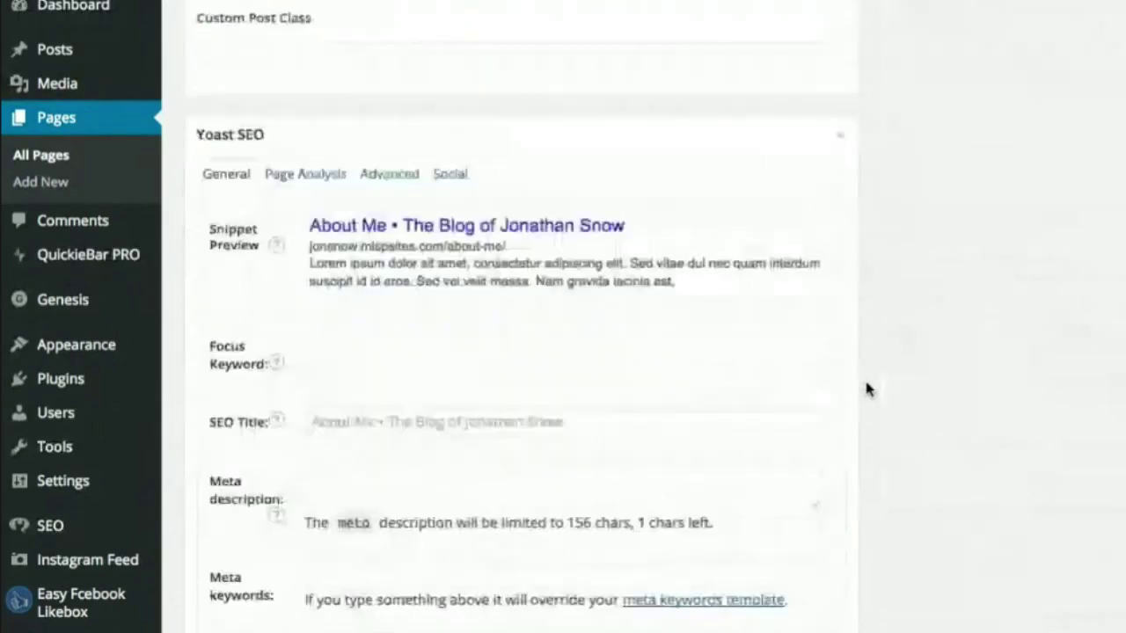
{"action": "scroll", "coordinate": [924, 380], "scroll_direction": "down", "scroll_amount": 2}
{"action": "scroll", "coordinate": [924, 380], "scroll_direction": "up", "scroll_amount": 15}
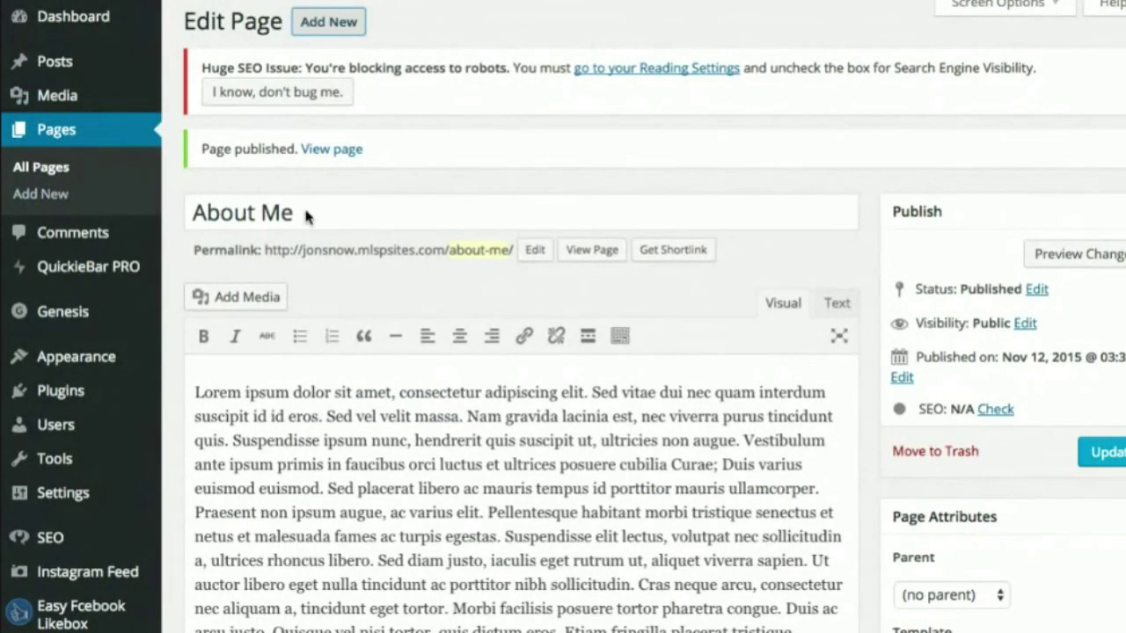
Step: Title the page 'Work With Me', fill it with lorem text and publish it
{"action": "type", "text": "Work With Me"}
{"action": "key", "text": "Tab"}
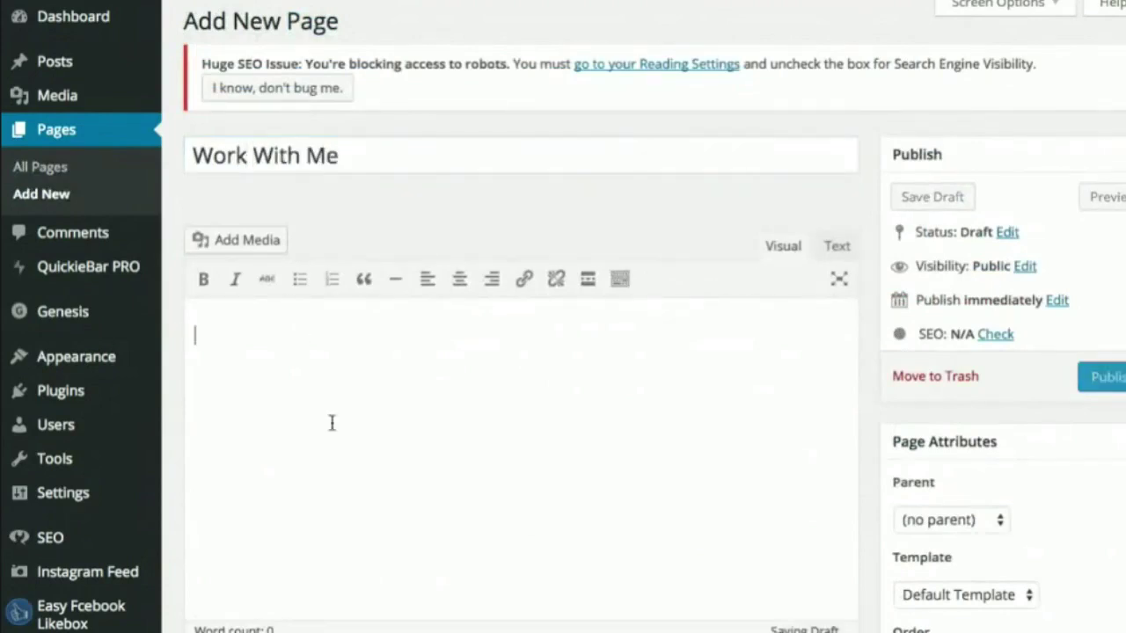
{"action": "type", "text": "lorem"}
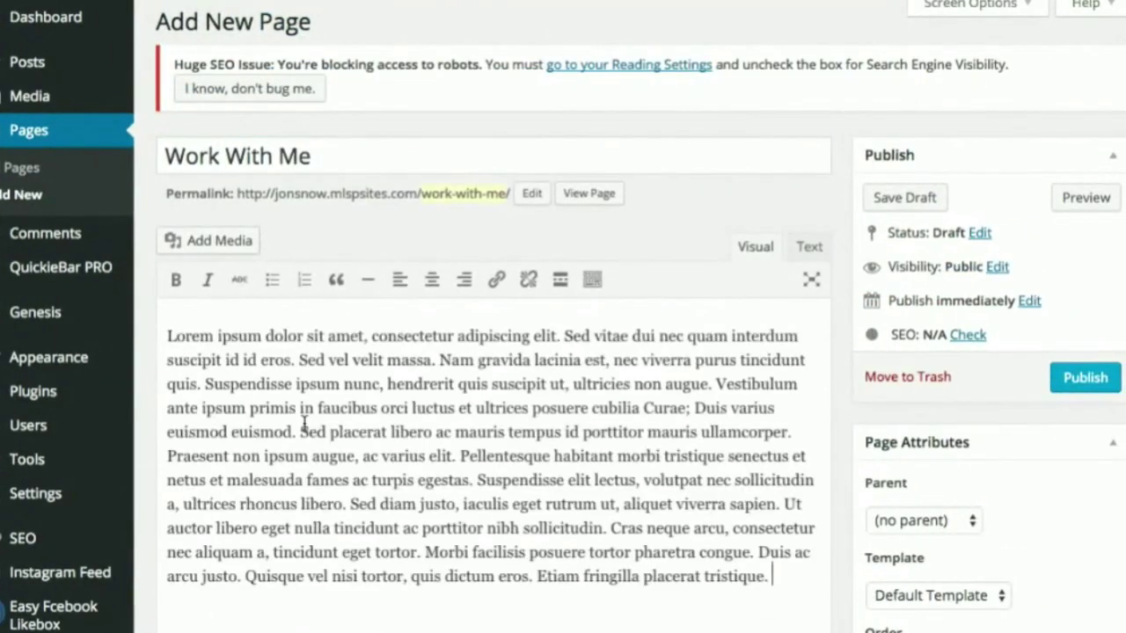
{"action": "left_click", "coordinate": [1075, 391]}
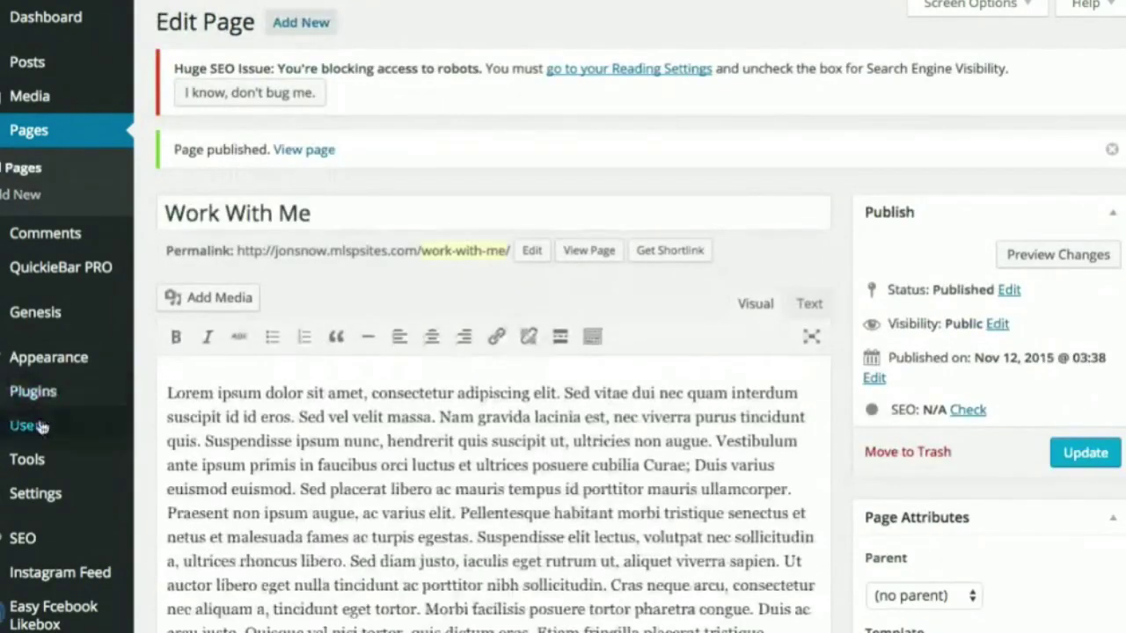
Step: Go through Appearance > Widgets, zoom the browser out, and reach the MLSP Integration account page
{"action": "mouse_move", "coordinate": [45, 426]}
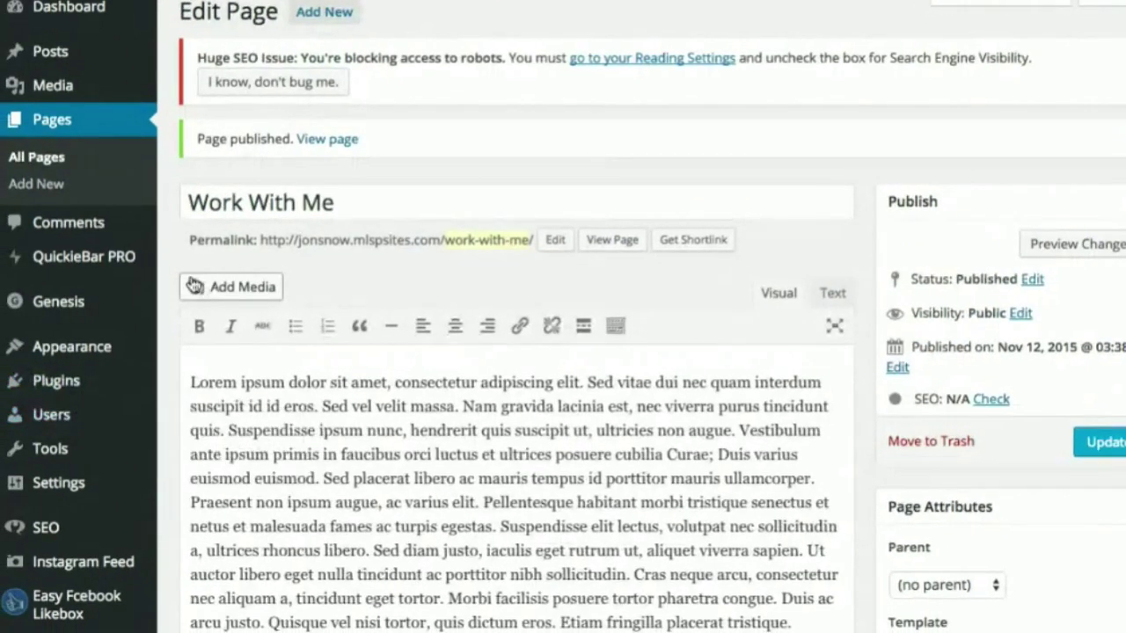
{"action": "mouse_move", "coordinate": [104, 354]}
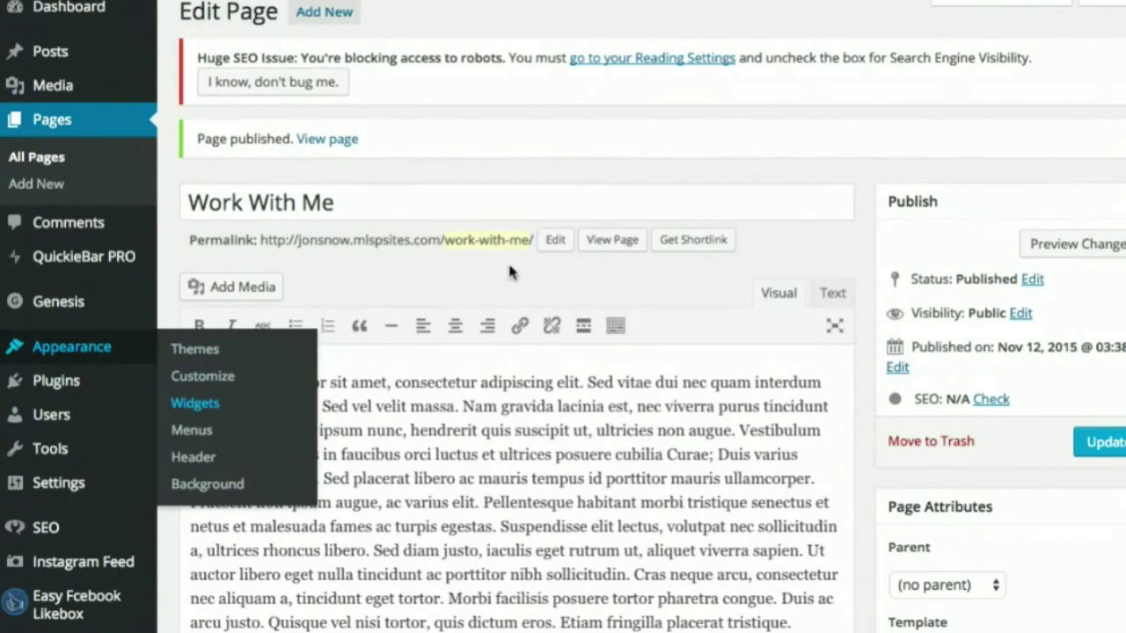
{"action": "scroll", "coordinate": [577, 258], "scroll_direction": "down", "scroll_amount": 3}
{"action": "scroll", "coordinate": [578, 259], "scroll_direction": "up", "scroll_amount": 2}
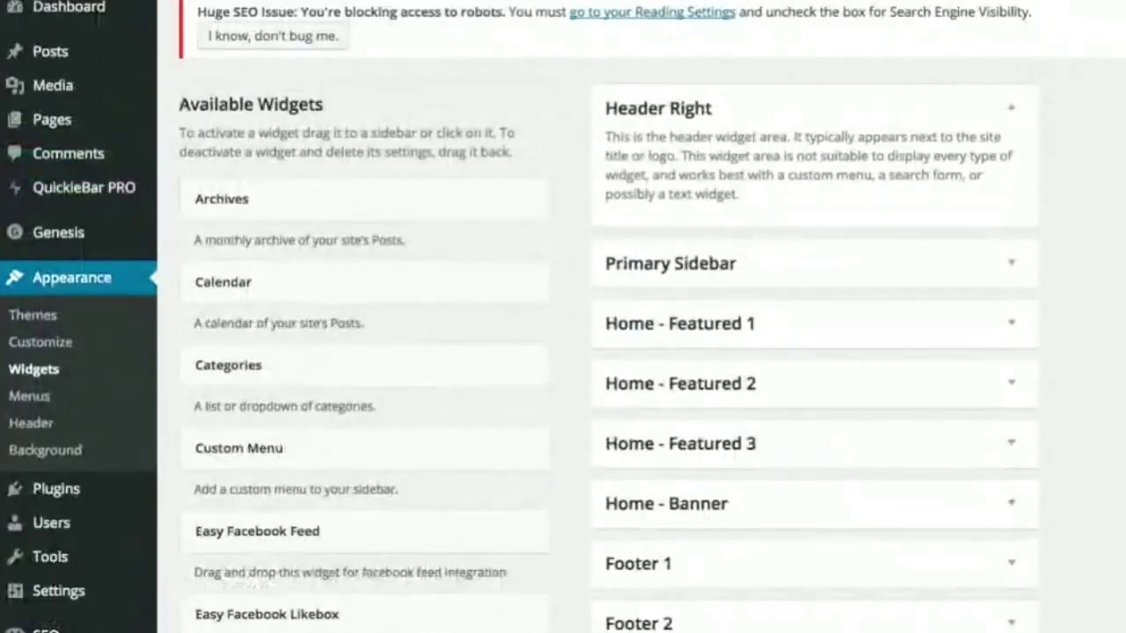
{"action": "key", "text": "ctrl+minus"}
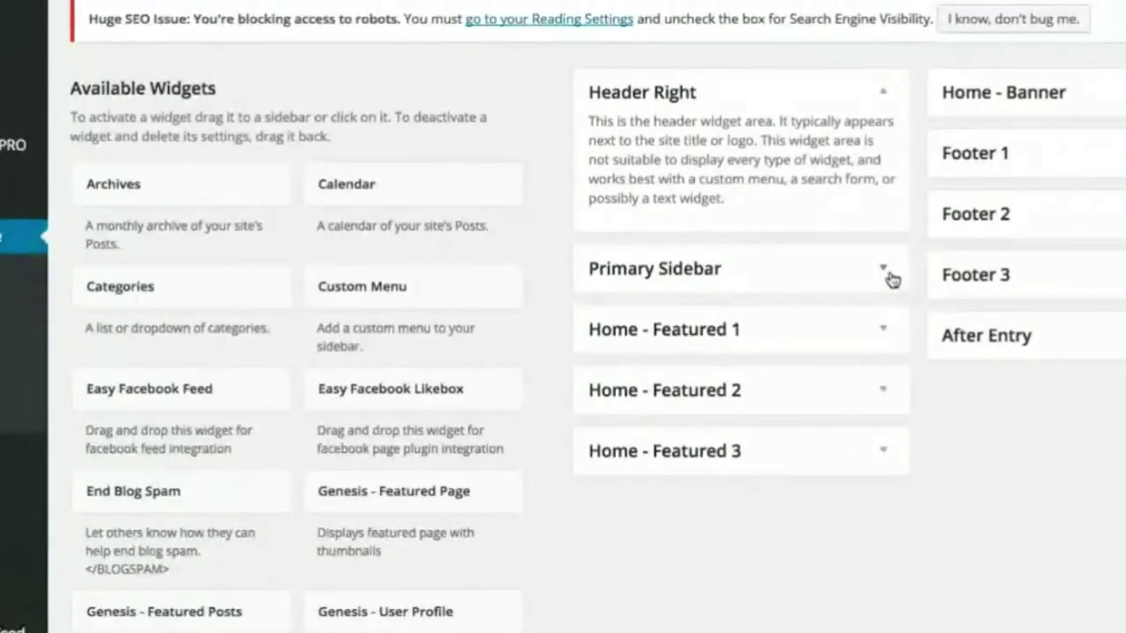
{"action": "scroll", "coordinate": [556, 329], "scroll_direction": "down", "scroll_amount": 5}
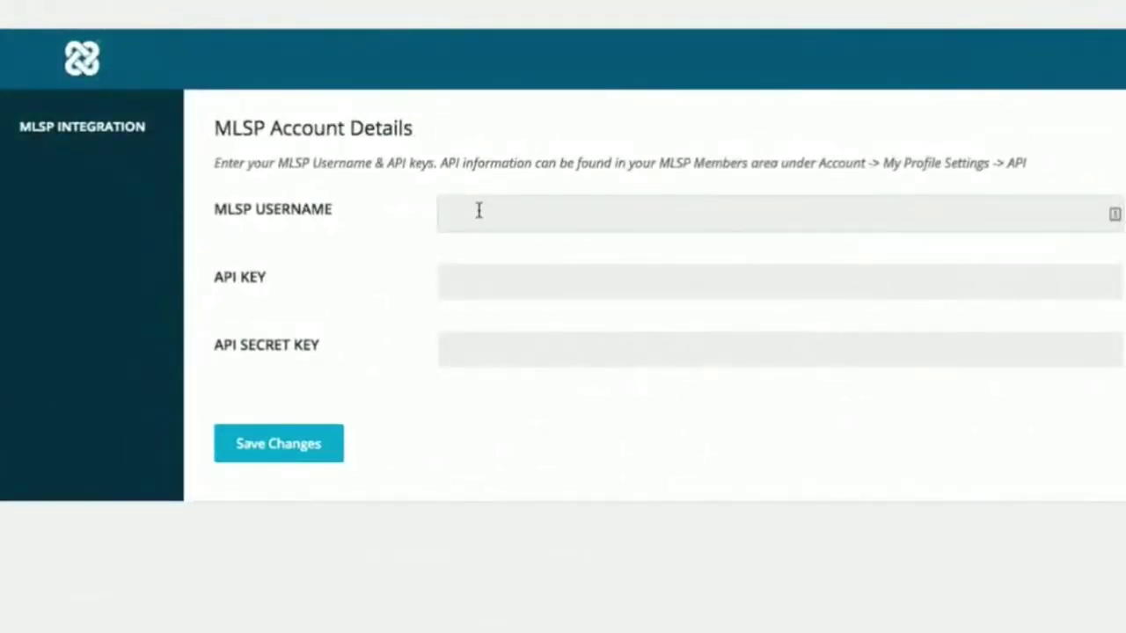
Step: Save the MLSP username, then set the Primary Sidebar's Call To Action campaign to Mastery | Instagram Cheatsheet
{"action": "type", "text": "jonsnowwp"}
{"action": "left_click", "coordinate": [278, 443]}
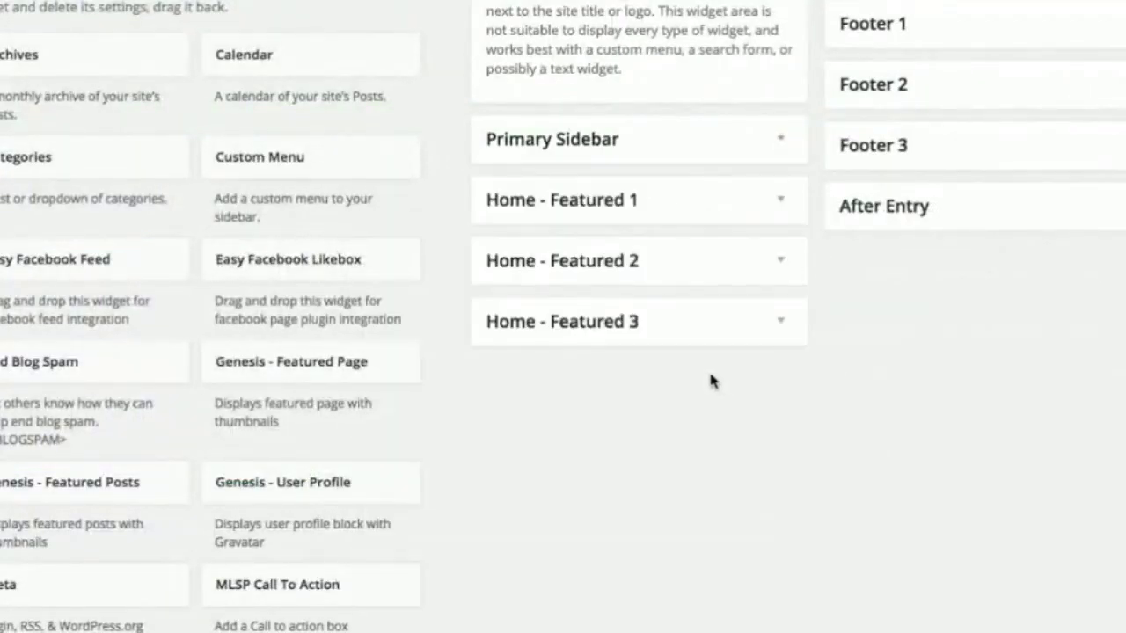
{"action": "left_click", "coordinate": [742, 142]}
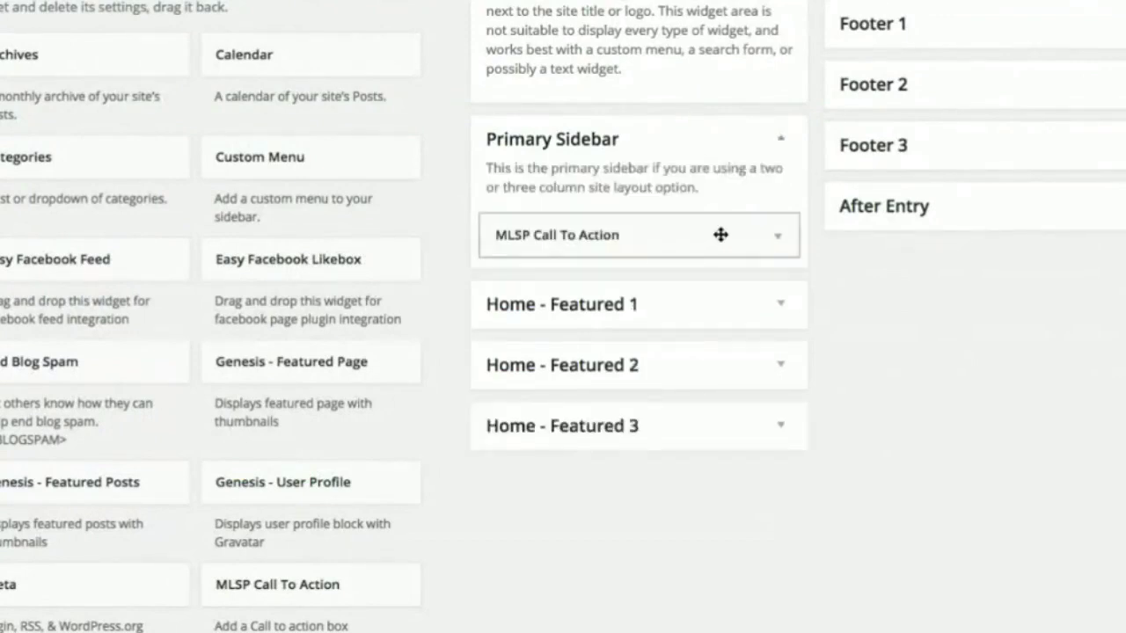
{"action": "left_click", "coordinate": [724, 234]}
{"action": "left_click", "coordinate": [589, 310]}
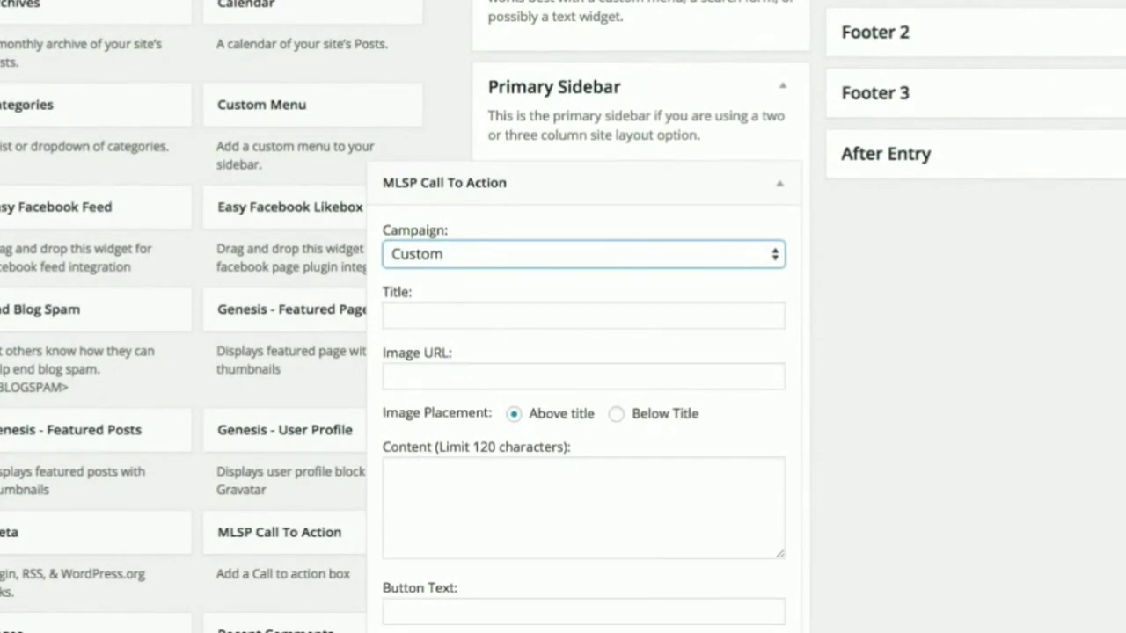
{"action": "left_click", "coordinate": [643, 314]}
{"action": "left_click", "coordinate": [760, 295]}
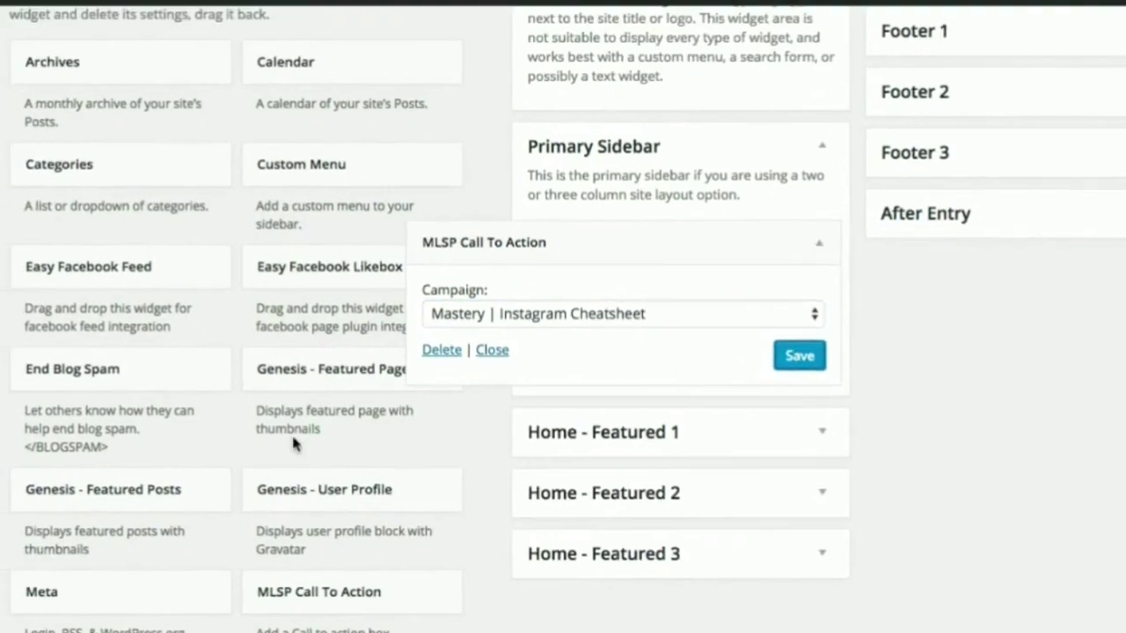
{"action": "scroll", "coordinate": [229, 364], "scroll_direction": "down", "scroll_amount": 3}
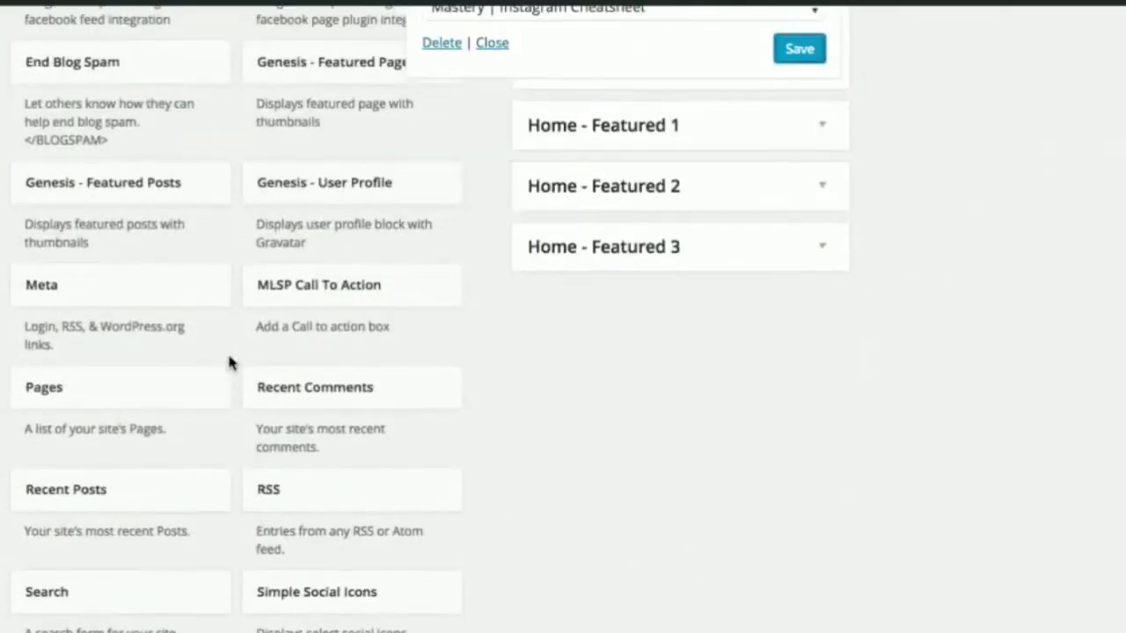
Step: Add a Search widget to the Primary Sidebar
{"action": "left_click_drag", "start_coordinate": [90, 589], "coordinate": [601, 117]}
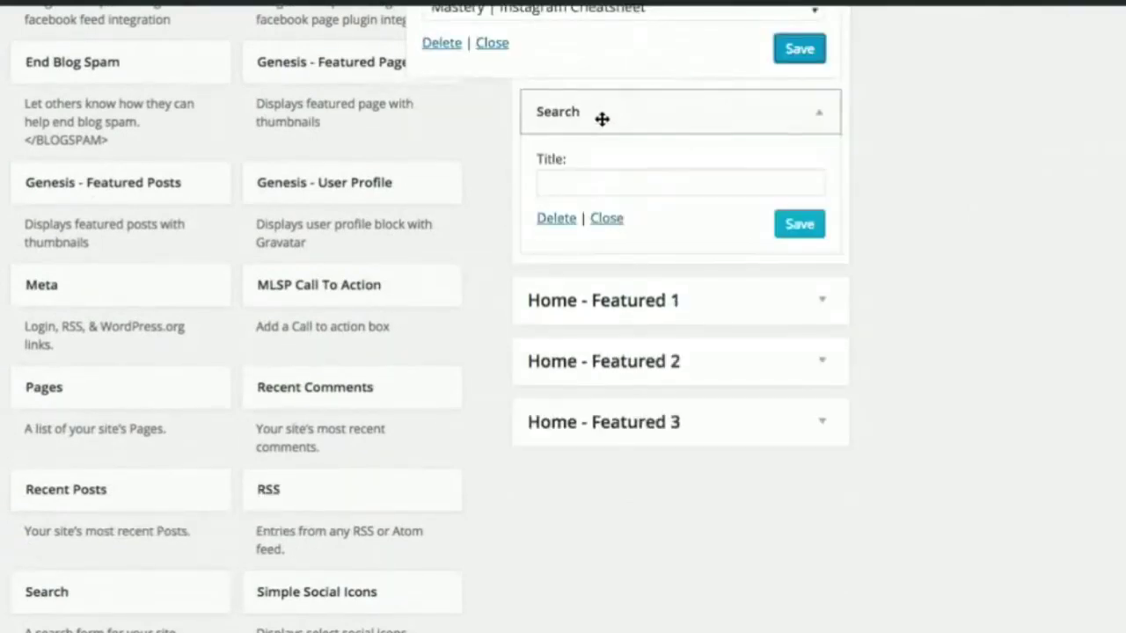
{"action": "left_click", "coordinate": [823, 115]}
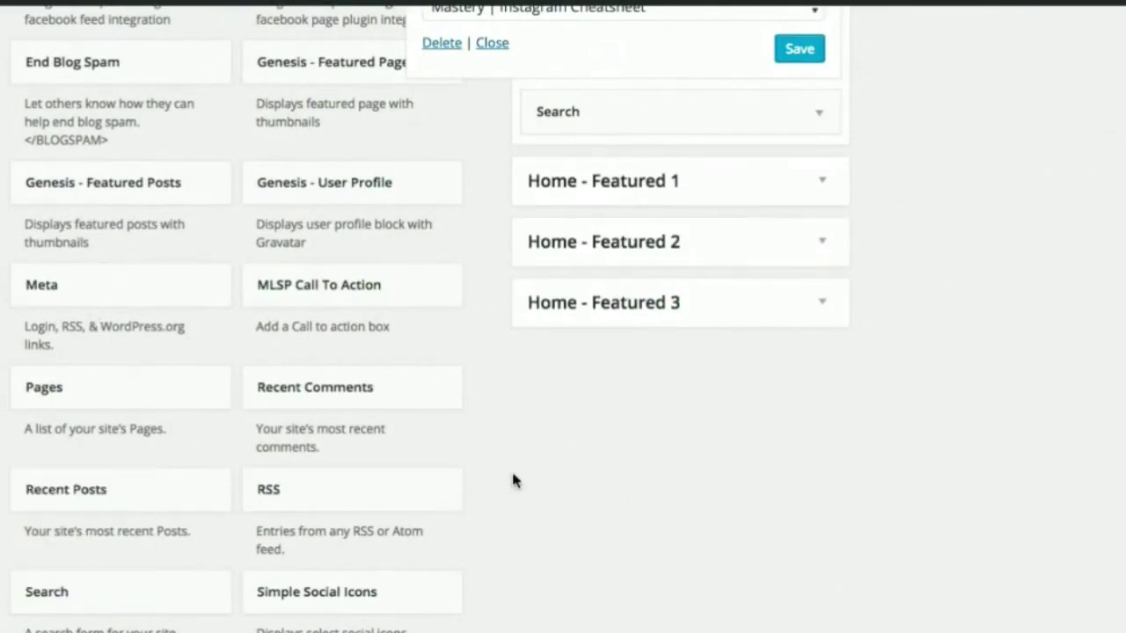
{"action": "scroll", "coordinate": [328, 513], "scroll_direction": "down", "scroll_amount": 2}
Step: Add a Simple Social Icons widget titled 'Connect With Me' that opens links in a new window
{"action": "left_click_drag", "start_coordinate": [330, 515], "coordinate": [604, 96]}
{"action": "left_click", "coordinate": [611, 161]}
{"action": "type", "text": "Connect With Me"}
{"action": "left_click", "coordinate": [545, 205]}
{"action": "scroll", "coordinate": [687, 308], "scroll_direction": "down", "scroll_amount": 6}
{"action": "scroll", "coordinate": [669, 378], "scroll_direction": "down", "scroll_amount": 2}
{"action": "left_click", "coordinate": [625, 408]}
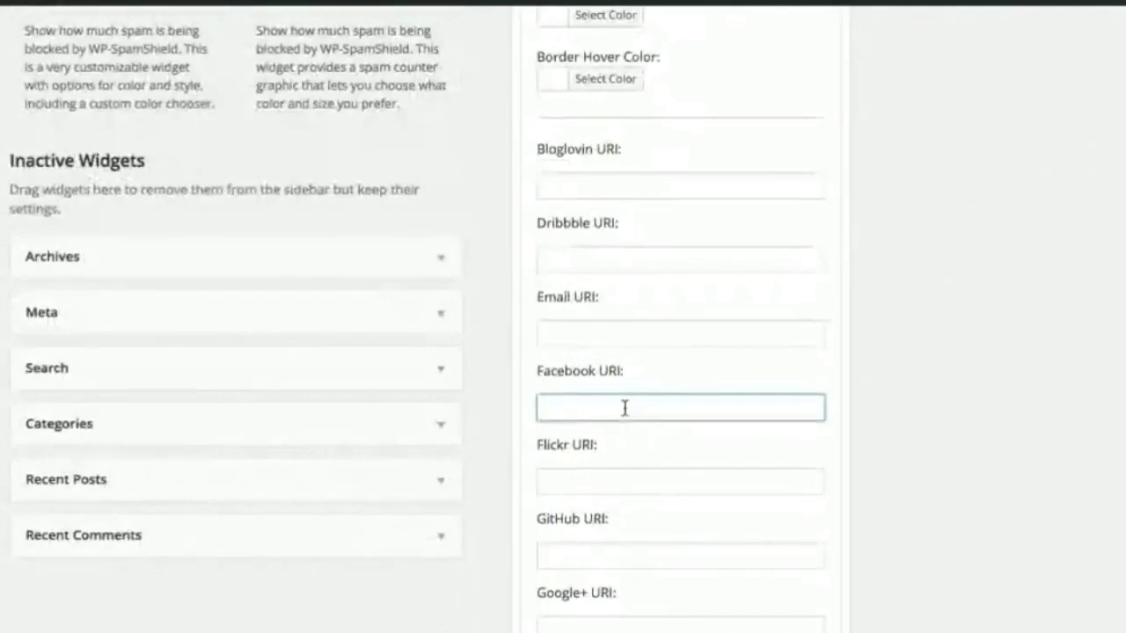
{"action": "type", "text": "https://facebook.com"}
{"action": "key", "text": "ctrl+a"}
{"action": "key", "text": "BackSpace"}
{"action": "key", "text": "ctrl+z"}
{"action": "left_click", "coordinate": [607, 480]}
{"action": "scroll", "coordinate": [607, 480], "scroll_direction": "down", "scroll_amount": 3}
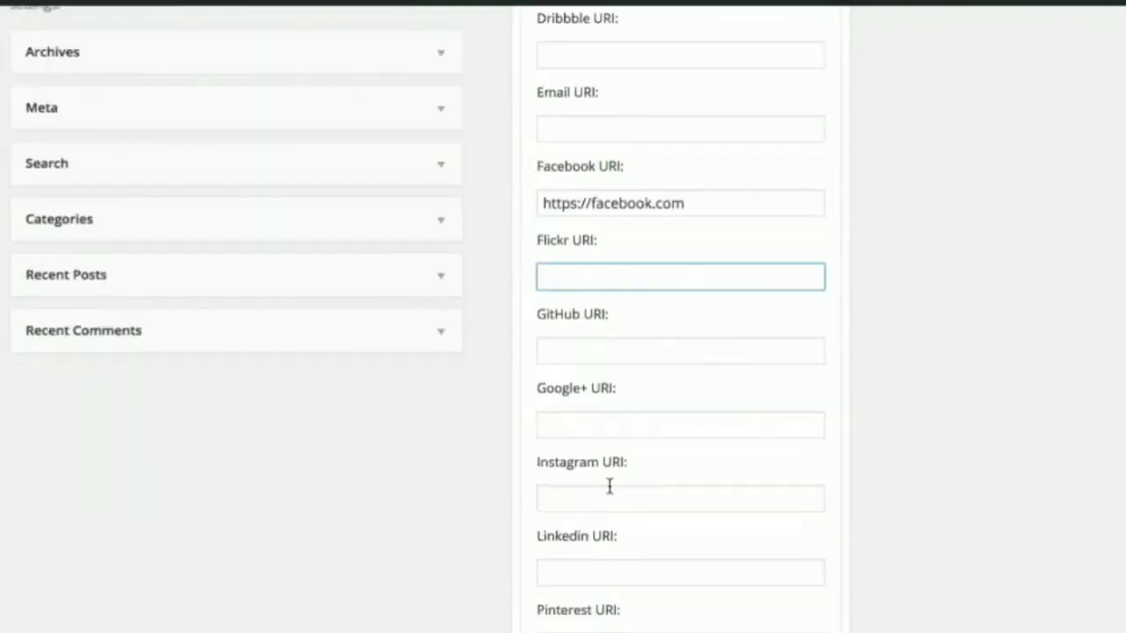
{"action": "left_click", "coordinate": [604, 498]}
{"action": "type", "text": "https"}
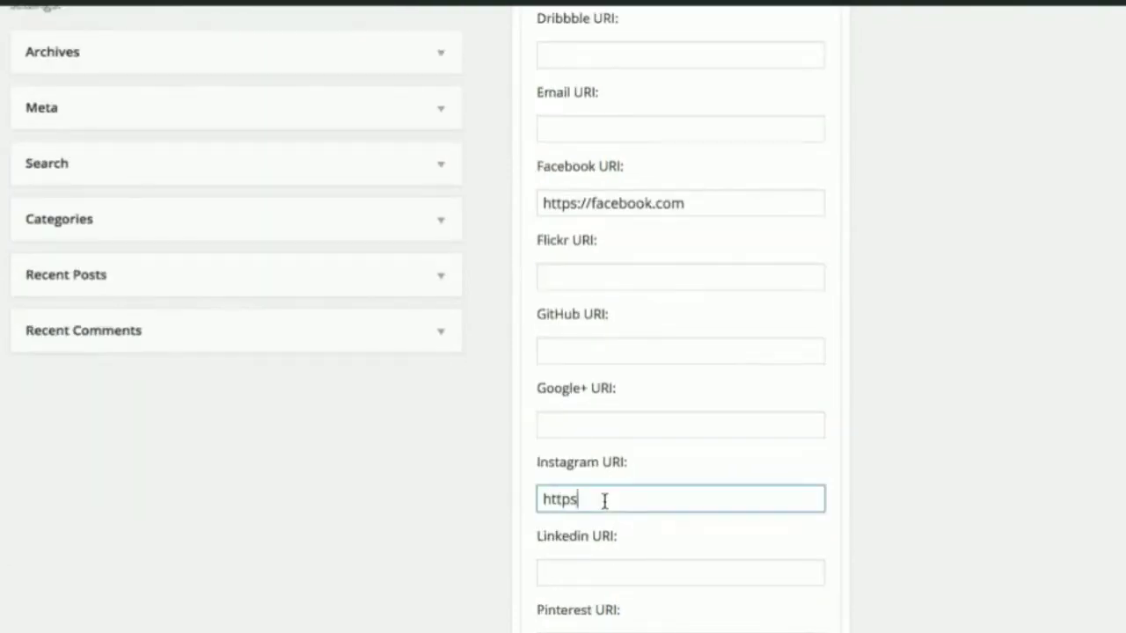
{"action": "type", "text": "://instagram.com"}
{"action": "scroll", "coordinate": [762, 520], "scroll_direction": "down", "scroll_amount": 5}
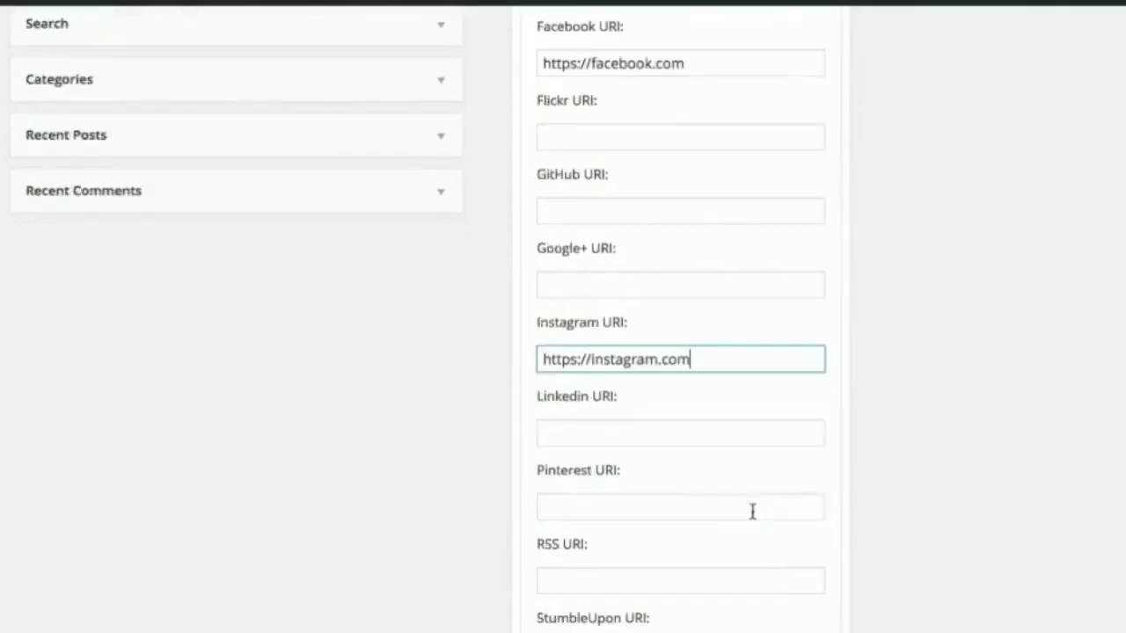
{"action": "left_click", "coordinate": [700, 524]}
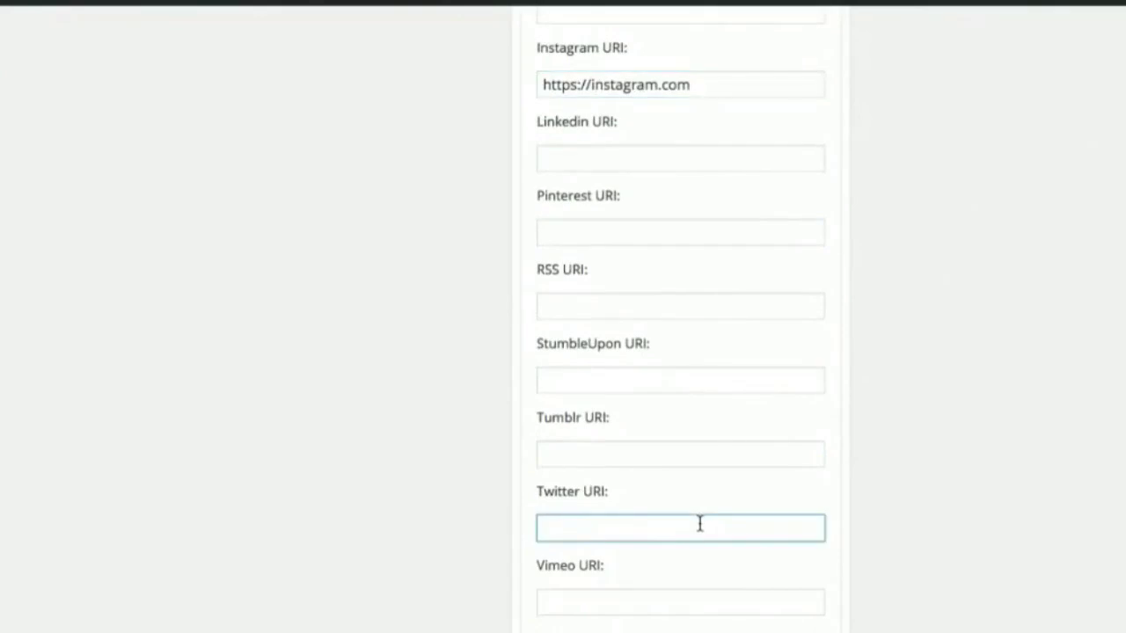
{"action": "type", "text": "https://tw"}
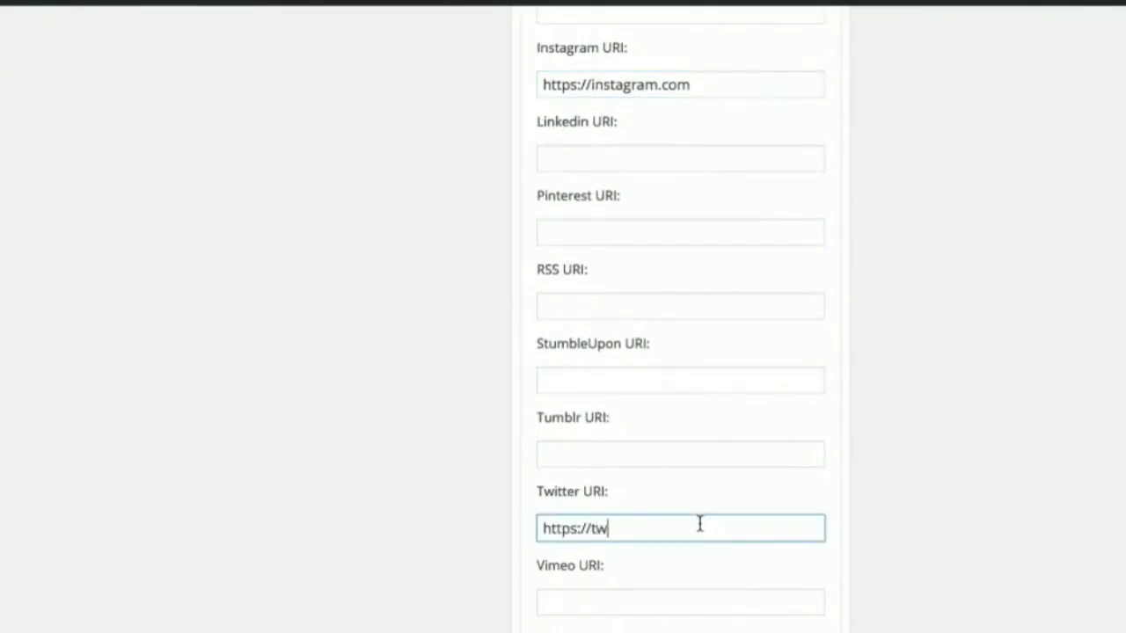
{"action": "type", "text": "itter.com"}
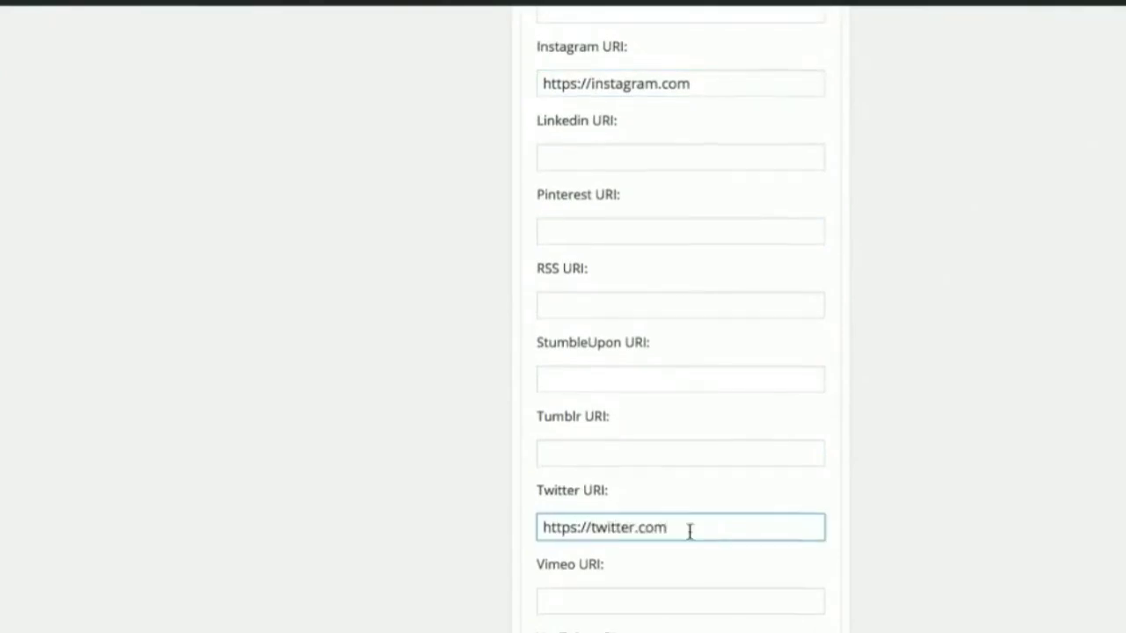
{"action": "scroll", "coordinate": [621, 463], "scroll_direction": "down", "scroll_amount": 3}
{"action": "left_click", "coordinate": [618, 458]}
{"action": "type", "text": "https://youtube.com"}
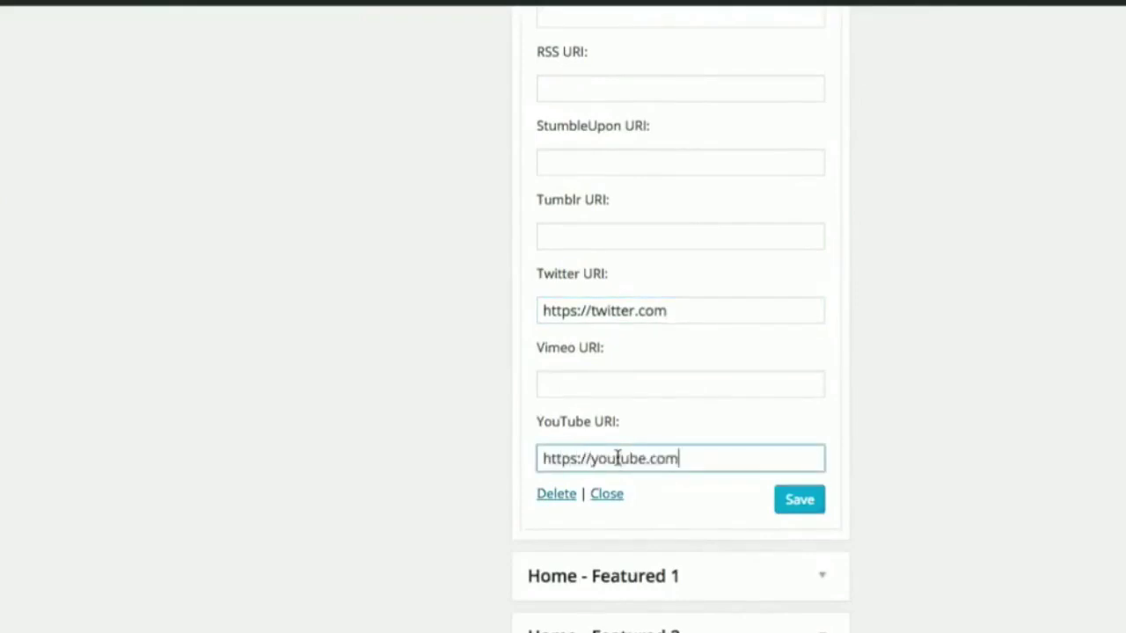
{"action": "left_click", "coordinate": [800, 508]}
{"action": "scroll", "coordinate": [852, 478], "scroll_direction": "up", "scroll_amount": 8}
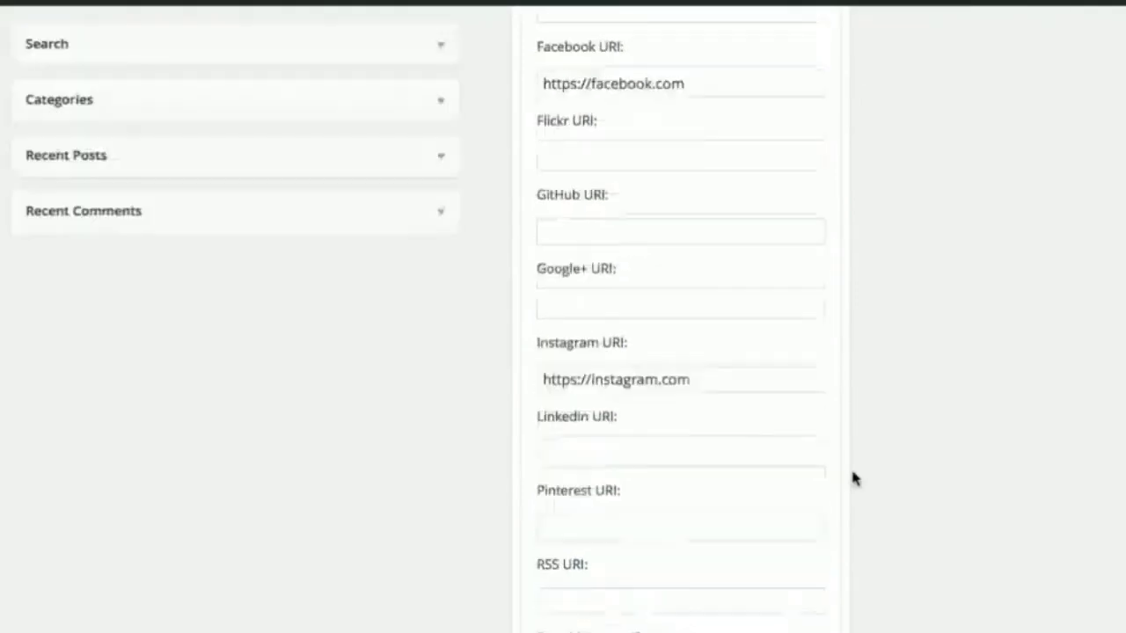
{"action": "scroll", "coordinate": [804, 352], "scroll_direction": "up", "scroll_amount": 8}
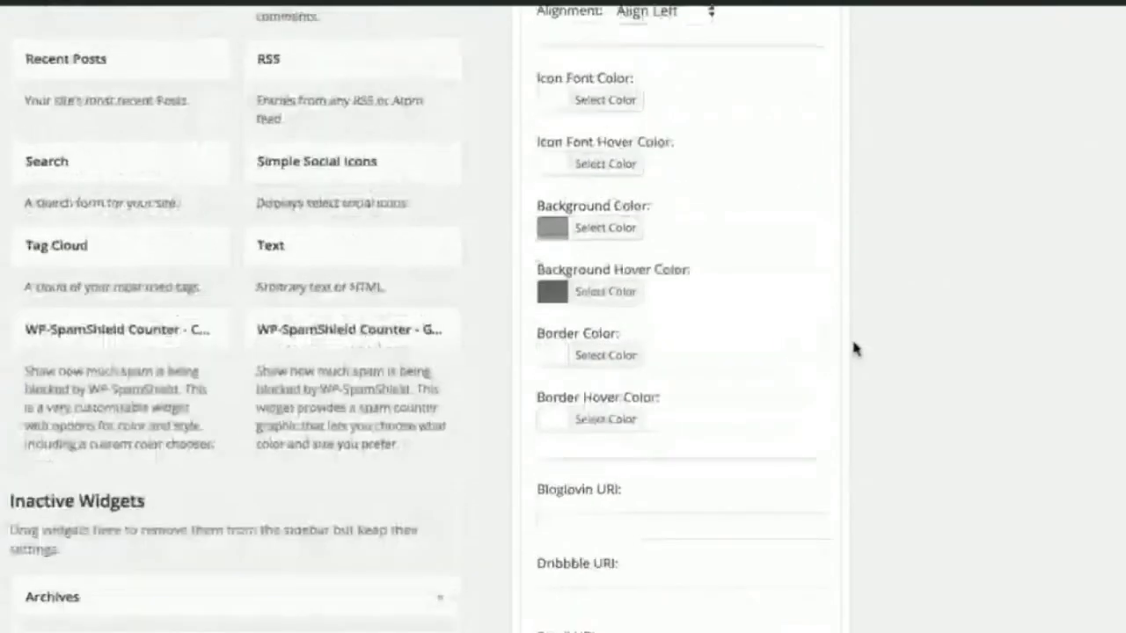
{"action": "scroll", "coordinate": [849, 200], "scroll_direction": "up", "scroll_amount": 3}
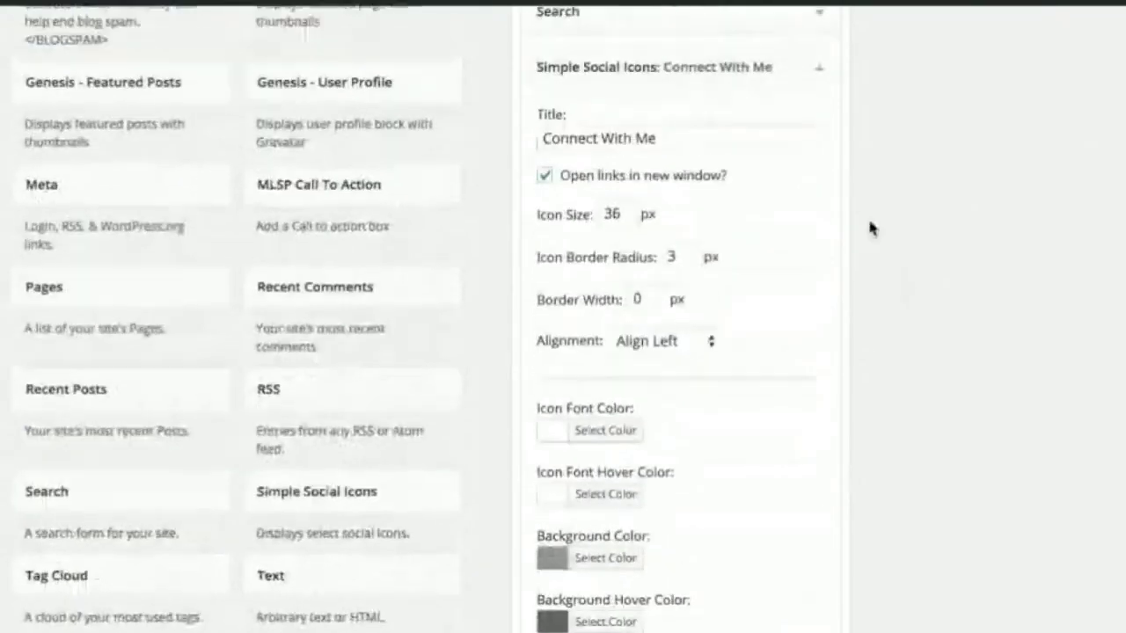
{"action": "left_click", "coordinate": [816, 72]}
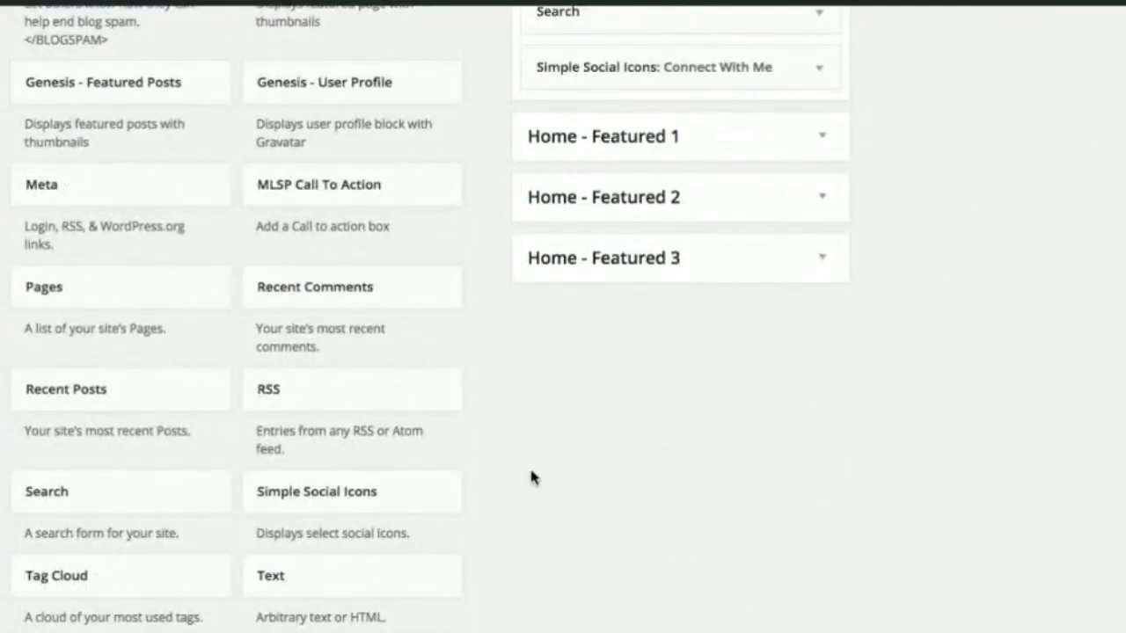
Step: Add an Easy Facebook Likebox widget to the sidebar with fanpage URL set to myleadsystempro
{"action": "scroll", "coordinate": [531, 477], "scroll_direction": "up", "scroll_amount": 5}
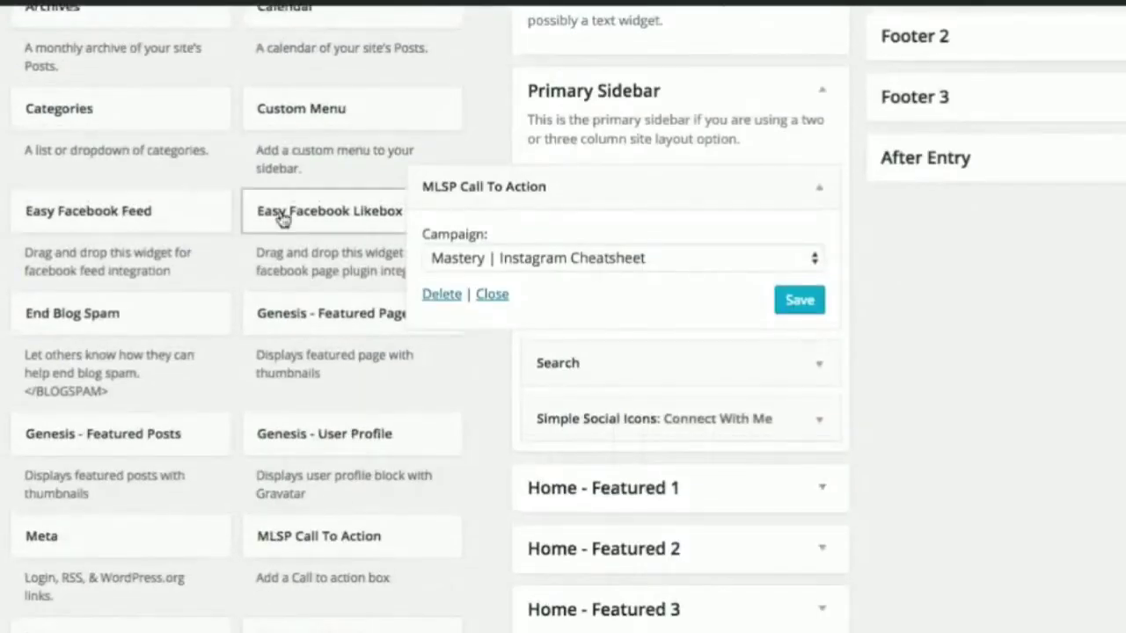
{"action": "left_click_drag", "start_coordinate": [282, 219], "coordinate": [607, 479]}
{"action": "scroll", "coordinate": [970, 478], "scroll_direction": "down", "scroll_amount": 3}
{"action": "left_click", "coordinate": [727, 360]}
{"action": "scroll", "coordinate": [832, 431], "scroll_direction": "down", "scroll_amount": 2}
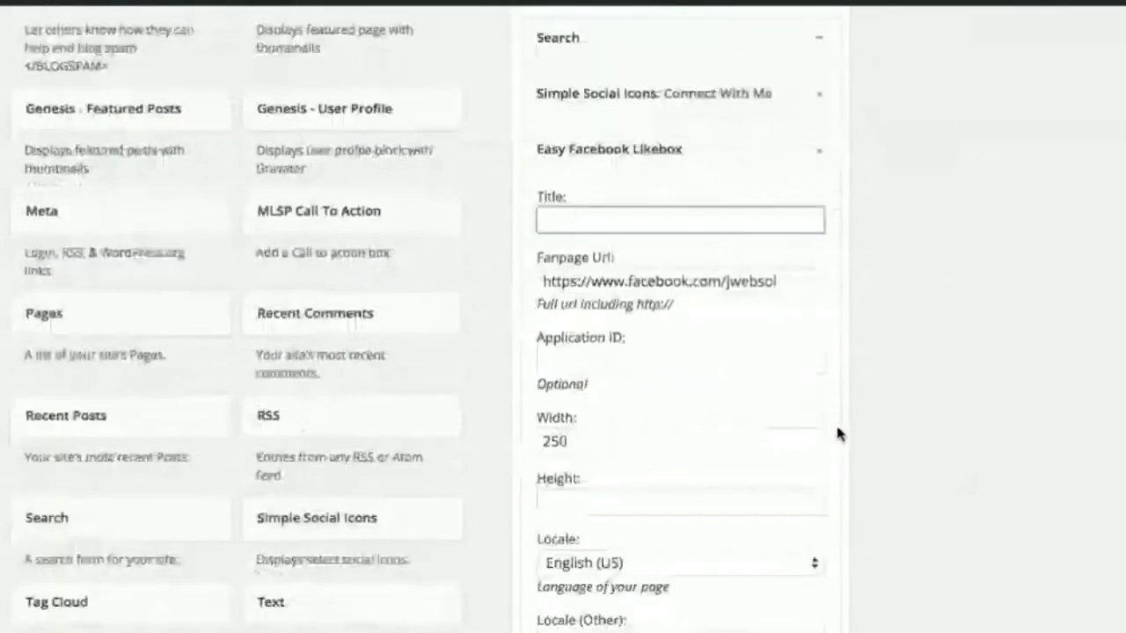
{"action": "left_click_drag", "start_coordinate": [778, 281], "coordinate": [728, 284]}
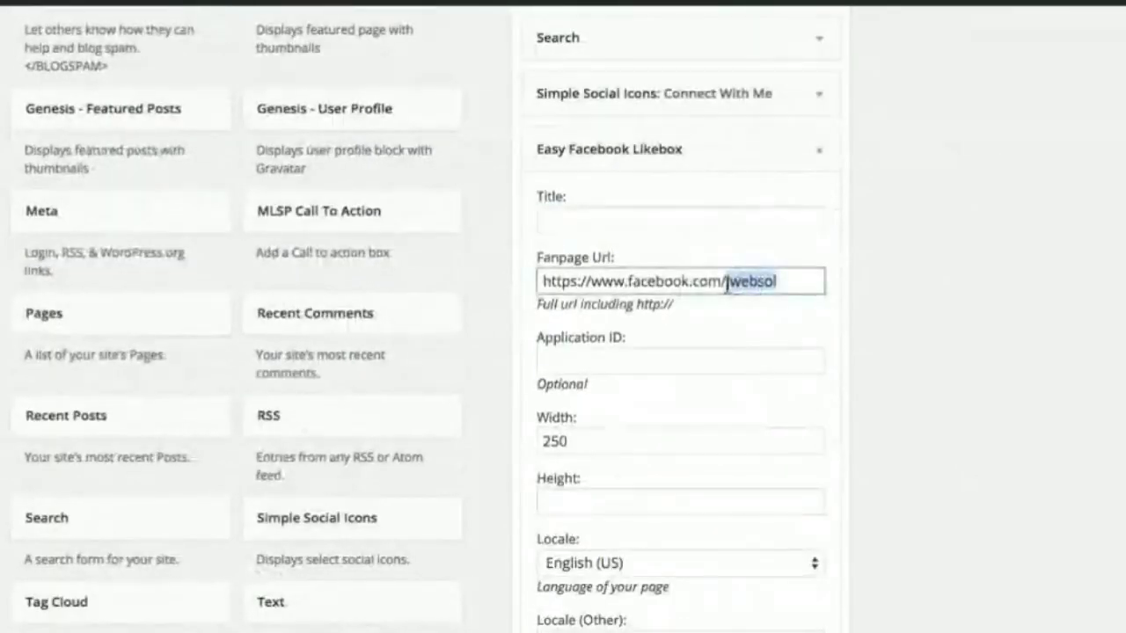
{"action": "type", "text": "mylead"}
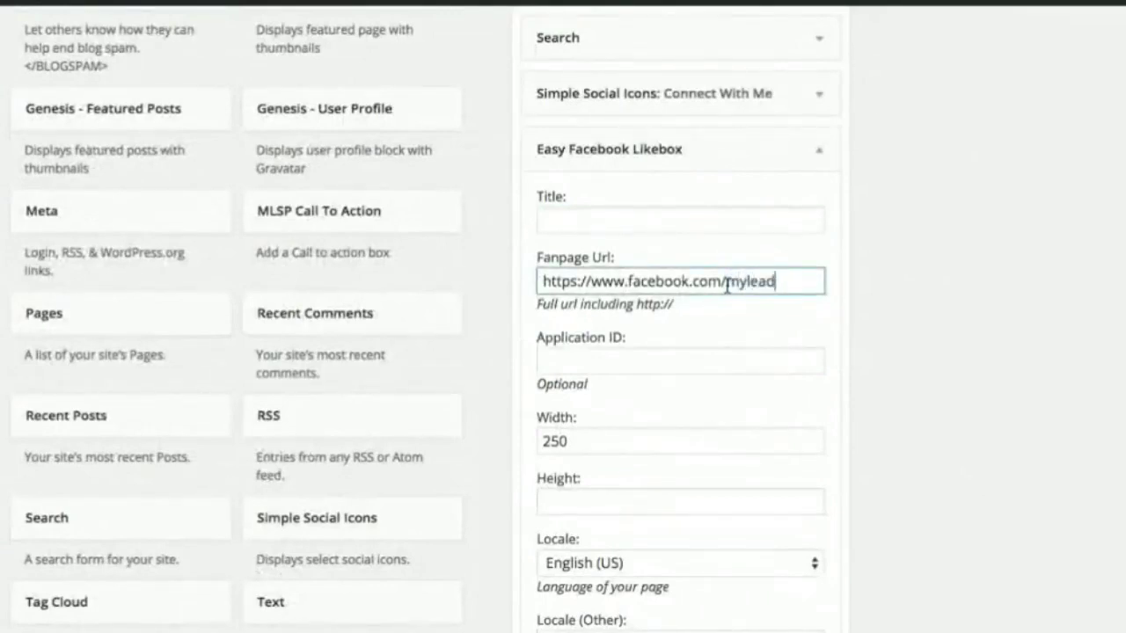
{"action": "type", "text": "systempro"}
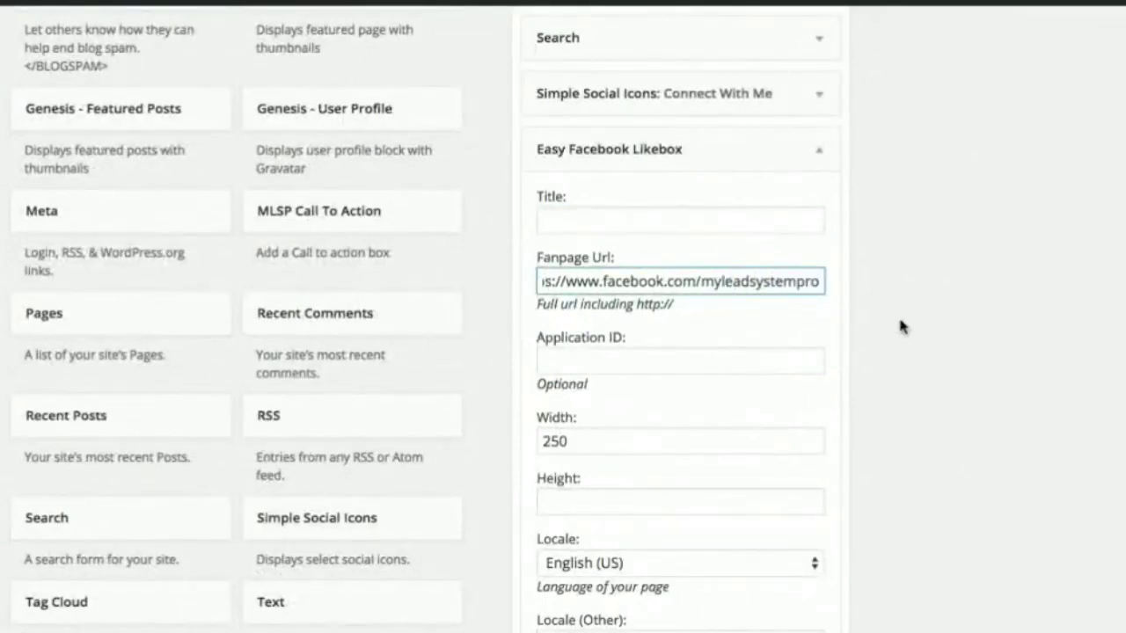
Step: Make the Facebook Likebox responsive with posts shown and save it
{"action": "scroll", "coordinate": [907, 325], "scroll_direction": "down", "scroll_amount": 3}
{"action": "scroll", "coordinate": [919, 339], "scroll_direction": "down", "scroll_amount": 2}
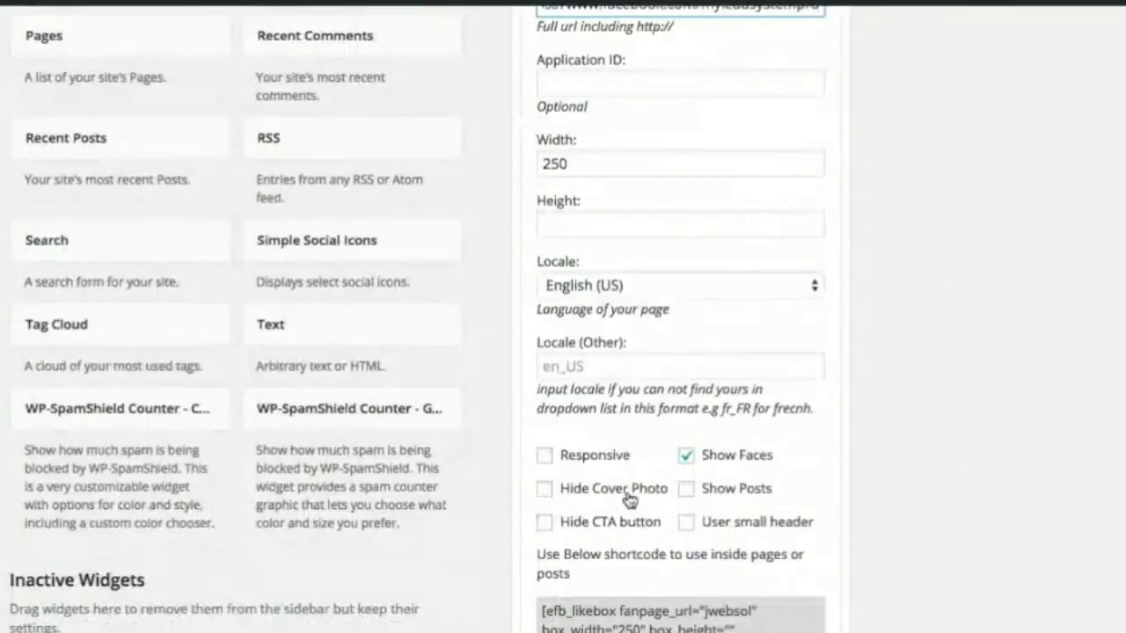
{"action": "left_click", "coordinate": [545, 457]}
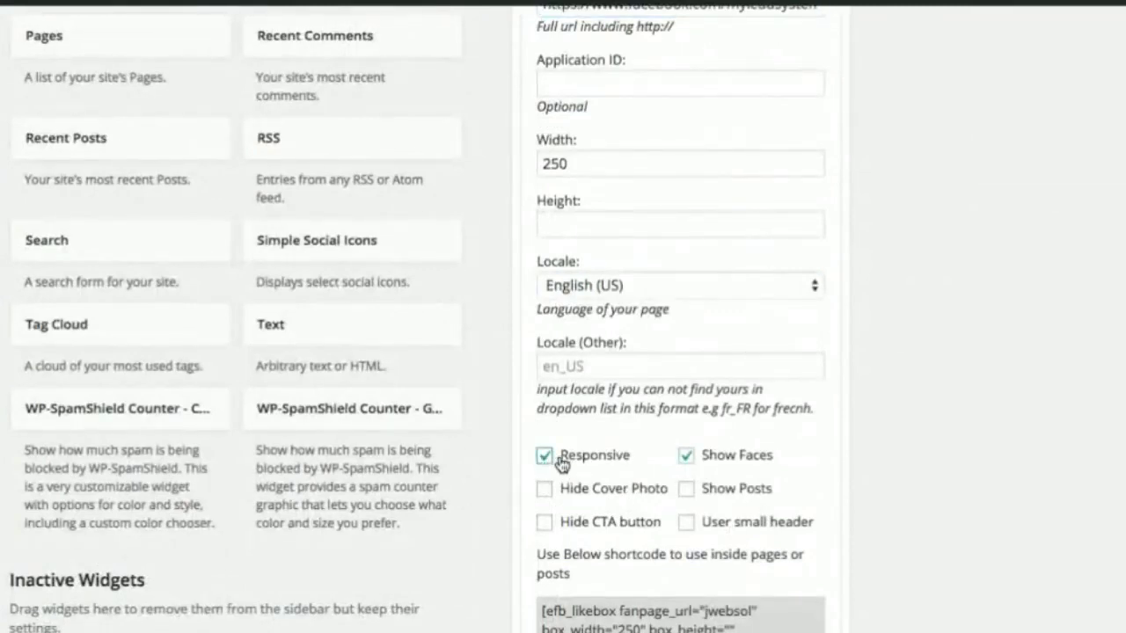
{"action": "left_click", "coordinate": [687, 495]}
{"action": "scroll", "coordinate": [961, 448], "scroll_direction": "down", "scroll_amount": 4}
{"action": "left_click", "coordinate": [818, 526]}
{"action": "scroll", "coordinate": [944, 437], "scroll_direction": "up", "scroll_amount": 10}
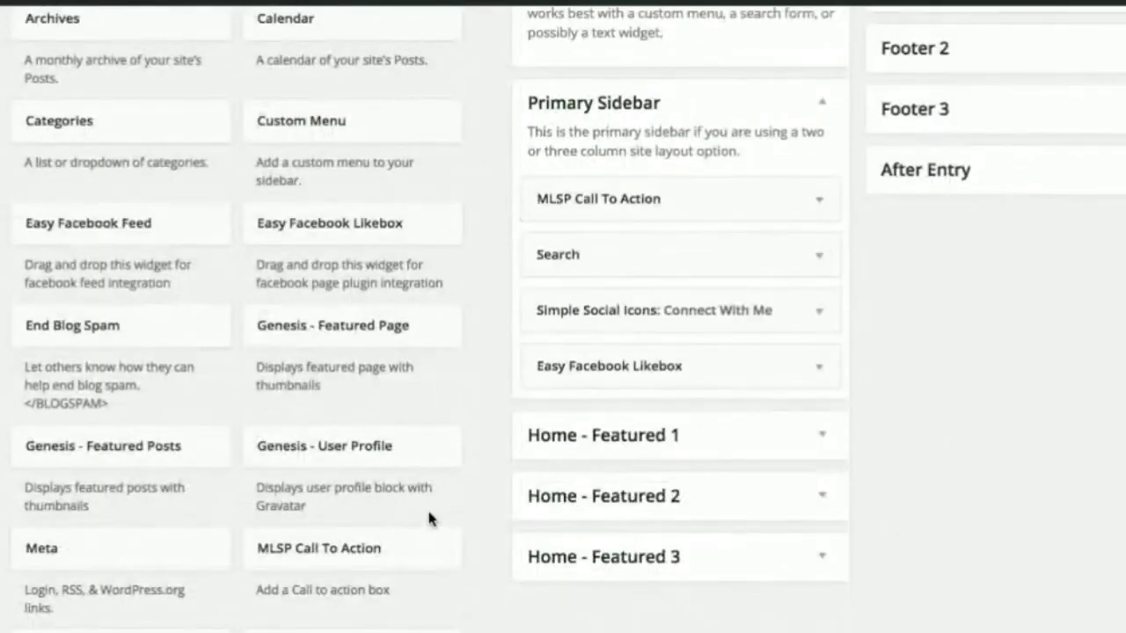
Step: Add a Categories widget titled Categories to the Primary Sidebar and save it
{"action": "left_click_drag", "start_coordinate": [76, 139], "coordinate": [606, 427]}
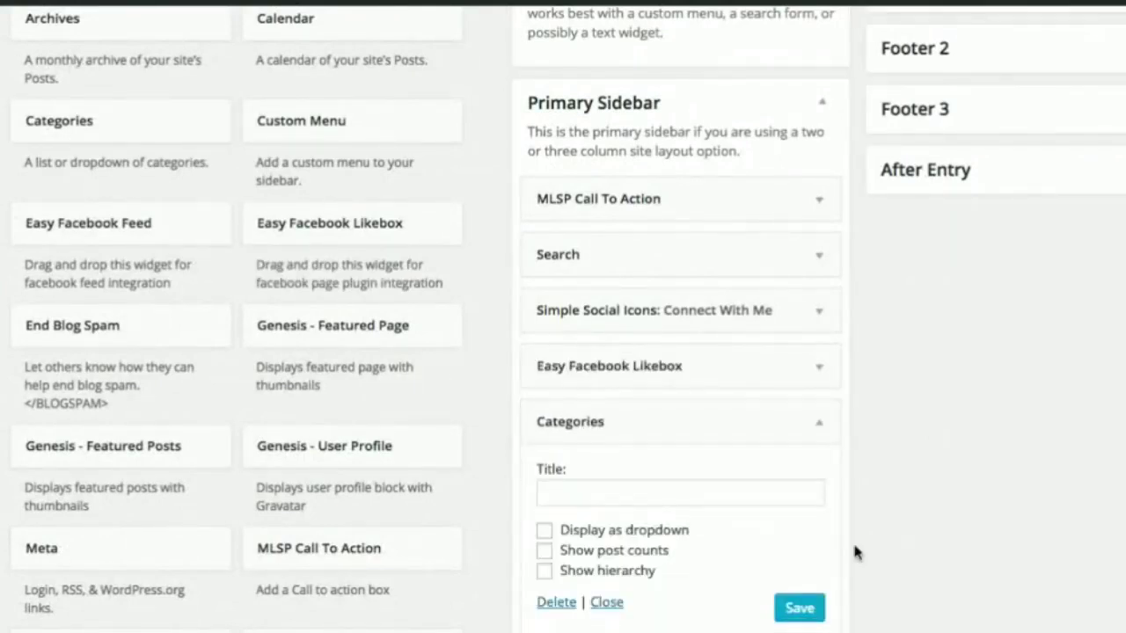
{"action": "left_click", "coordinate": [759, 490]}
{"action": "type", "text": "Categories"}
{"action": "left_click", "coordinate": [800, 607]}
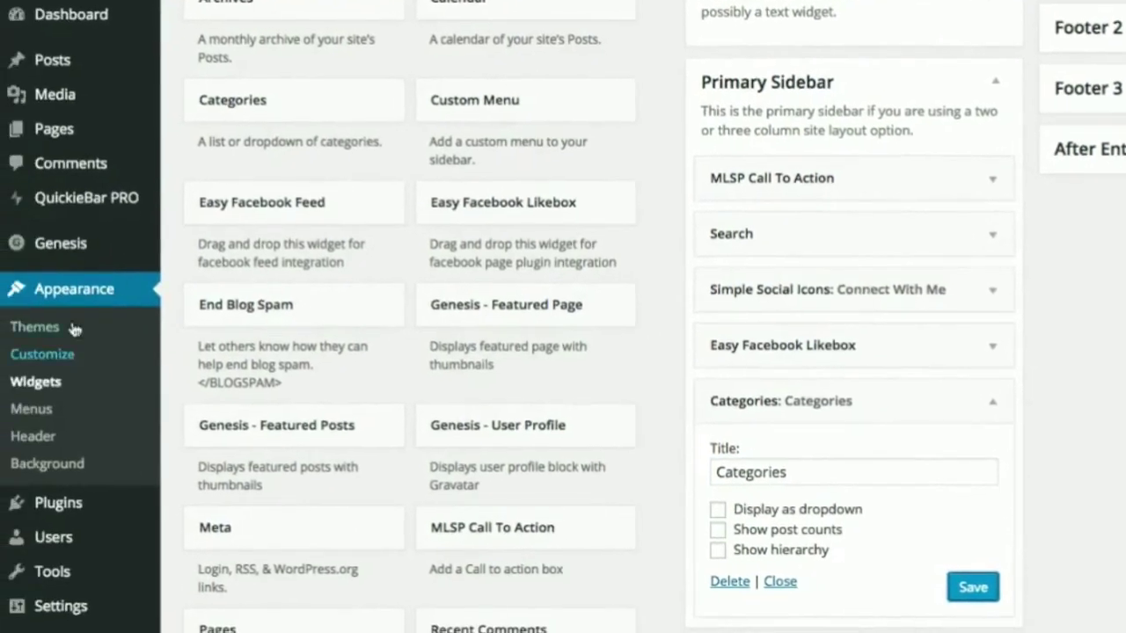
Step: Open the Customizer from Appearance and scroll its live preview of the blog sidebar
{"action": "mouse_move", "coordinate": [50, 252]}
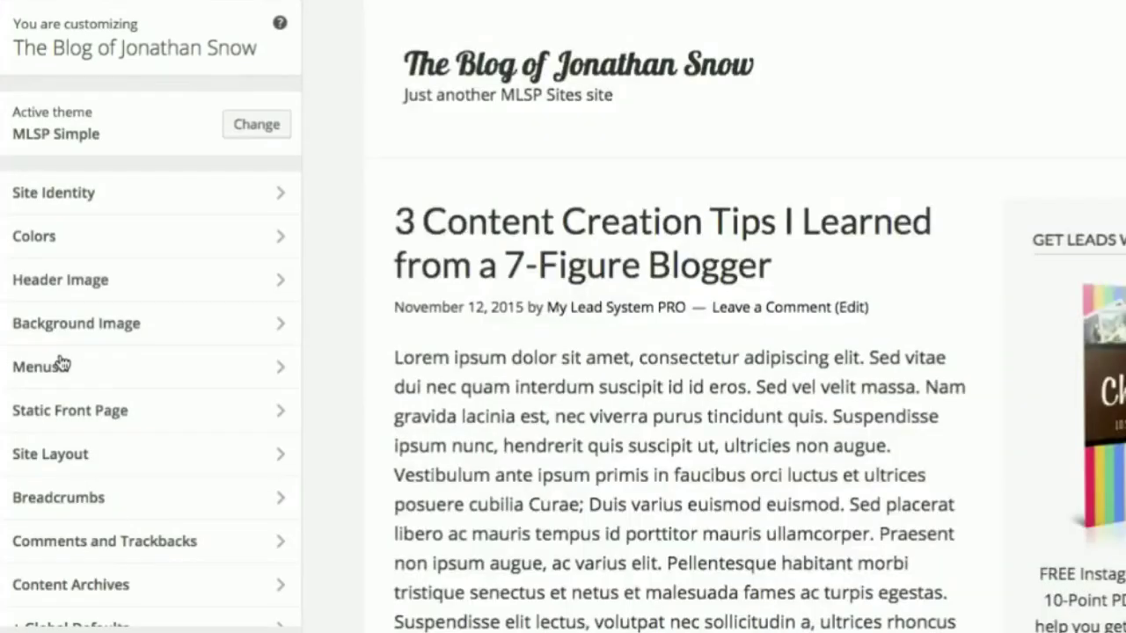
{"action": "scroll", "coordinate": [616, 352], "scroll_direction": "down", "scroll_amount": 3}
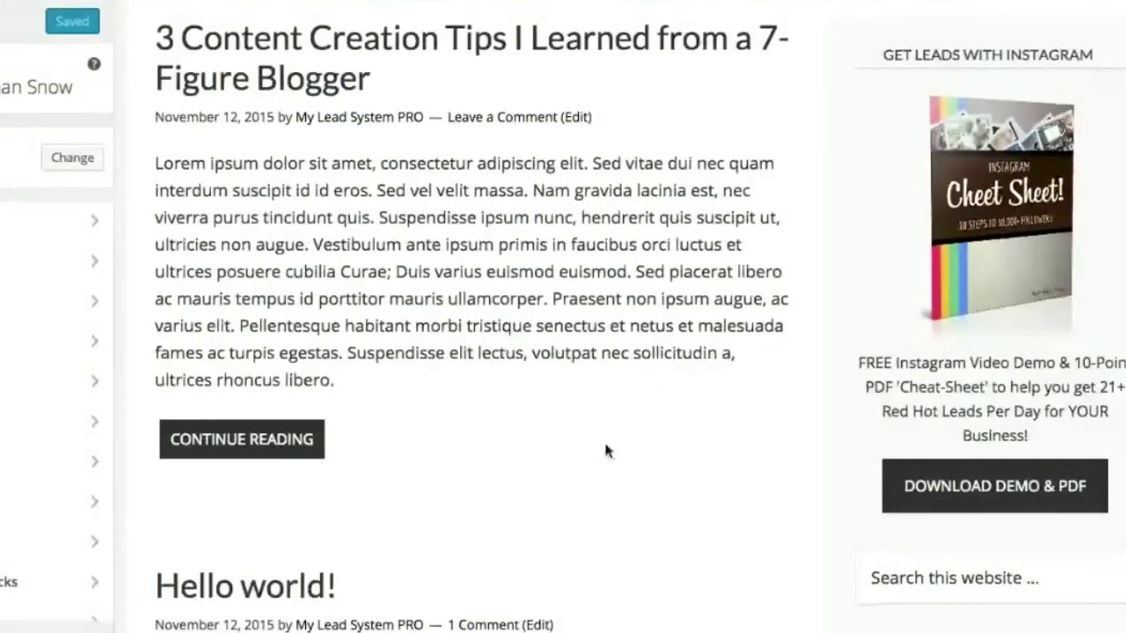
{"action": "scroll", "coordinate": [605, 448], "scroll_direction": "down", "scroll_amount": 3}
{"action": "scroll", "coordinate": [605, 451], "scroll_direction": "down", "scroll_amount": 5}
{"action": "scroll", "coordinate": [606, 450], "scroll_direction": "up", "scroll_amount": 10}
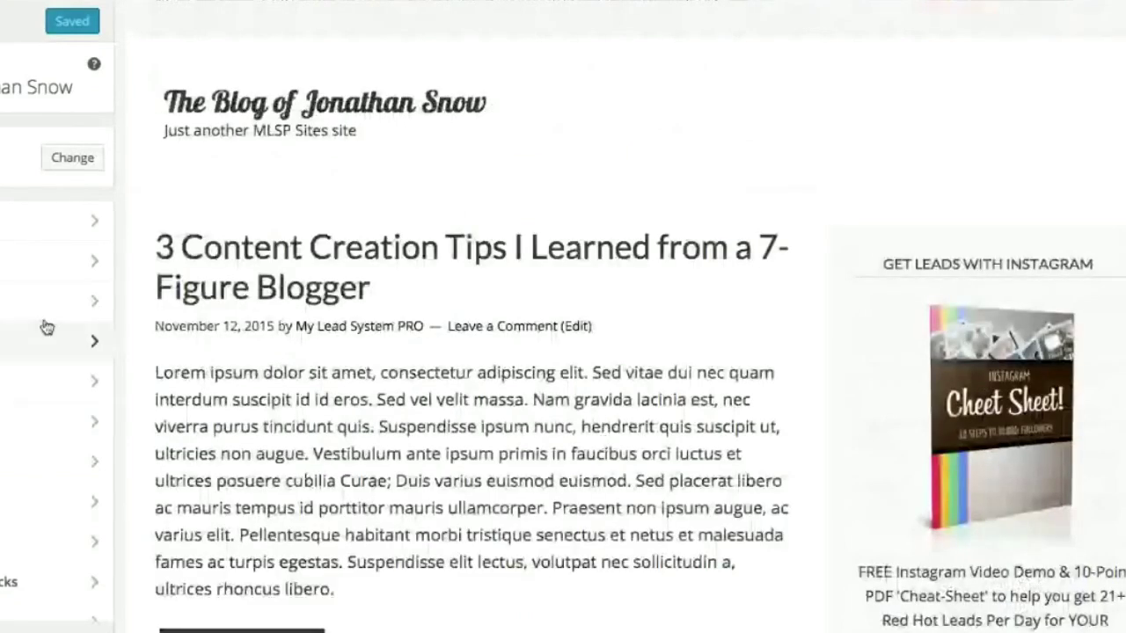
Step: Upload the Training Network Marketers banner from the computer as a new header image
{"action": "left_click", "coordinate": [158, 307]}
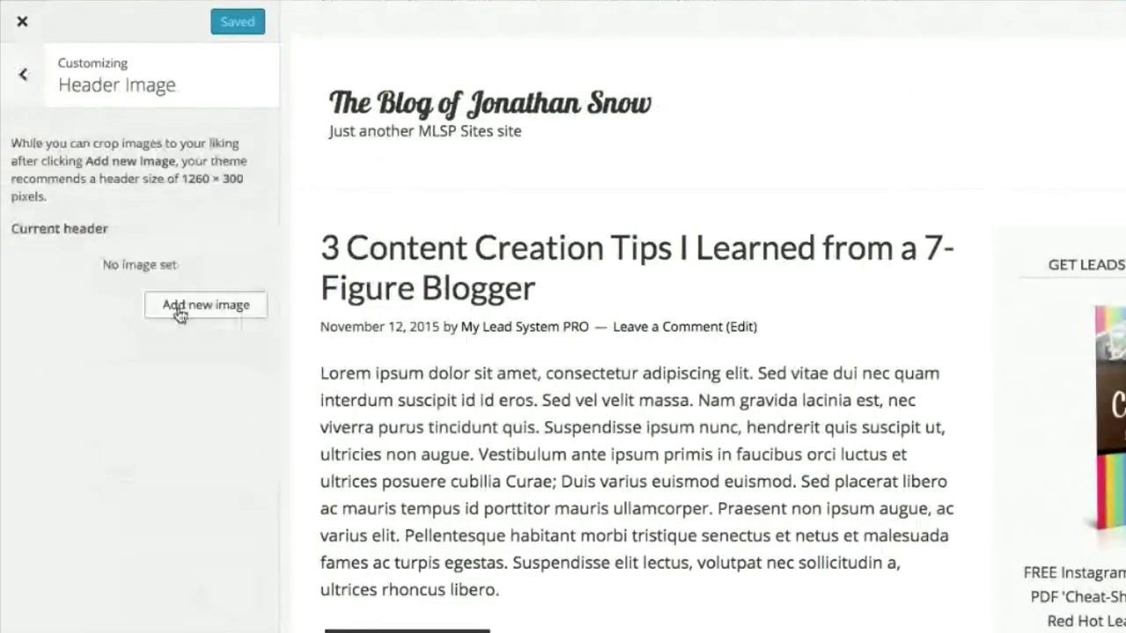
{"action": "left_click", "coordinate": [155, 312]}
{"action": "left_click", "coordinate": [78, 91]}
{"action": "left_click", "coordinate": [706, 349]}
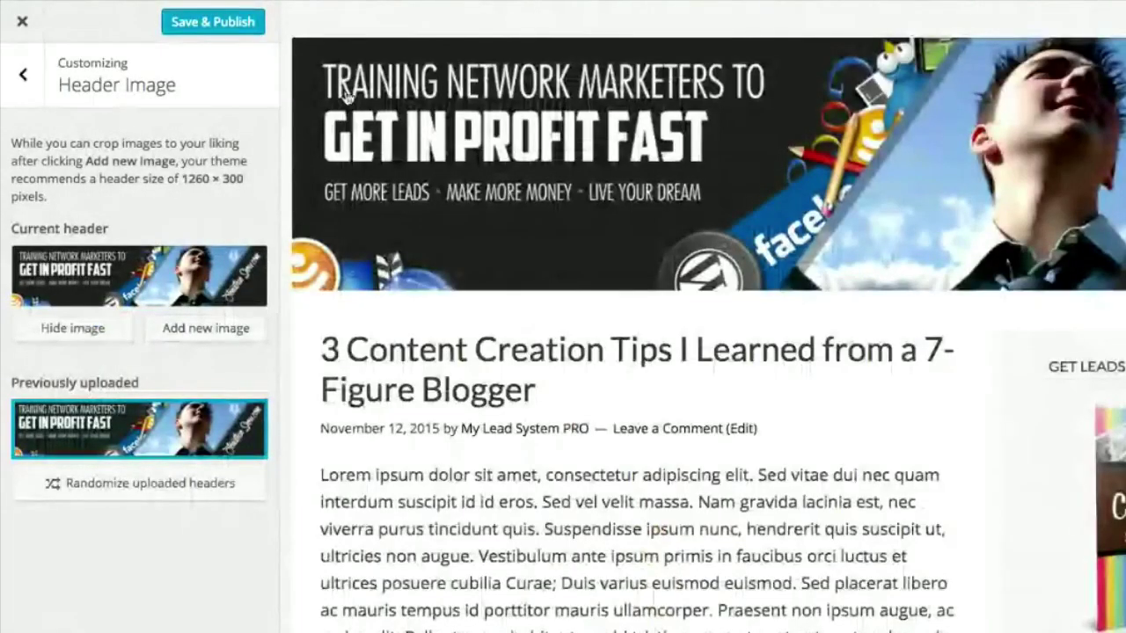
Step: Create a menu named 'Main Navigation' and assign it as the Primary Navigation Menu
{"action": "left_click", "coordinate": [24, 76]}
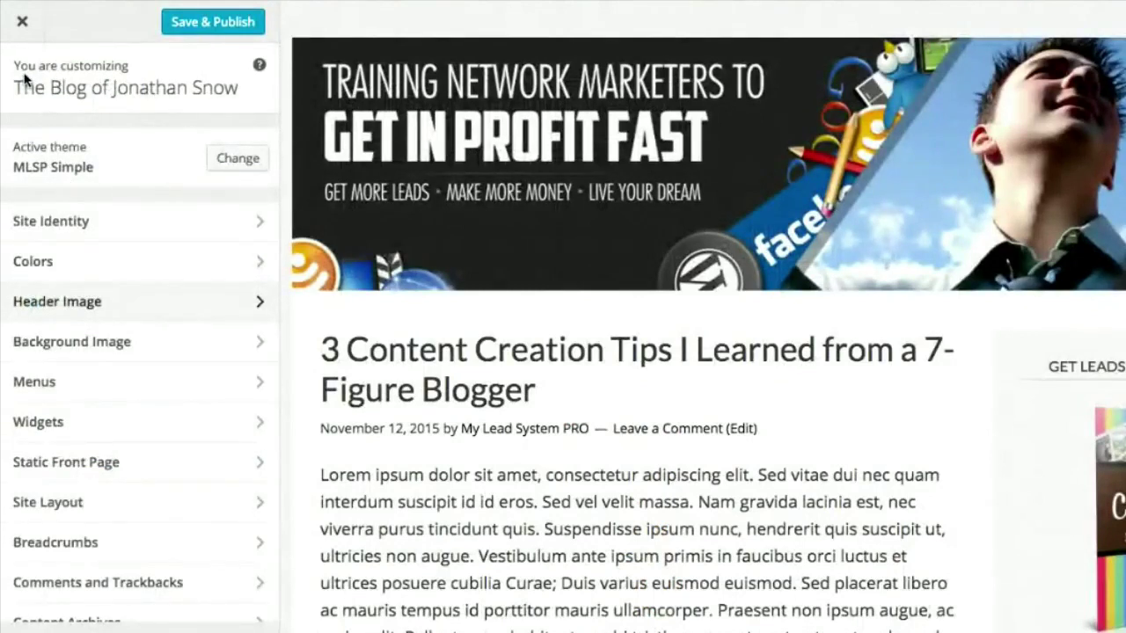
{"action": "left_click", "coordinate": [71, 394]}
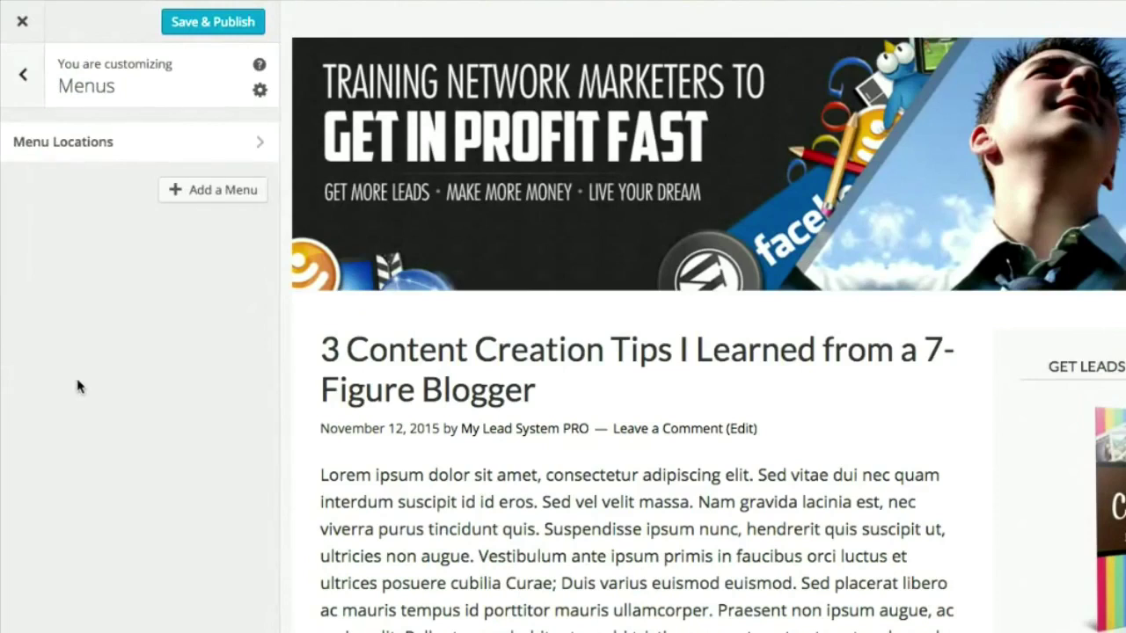
{"action": "left_click", "coordinate": [178, 191]}
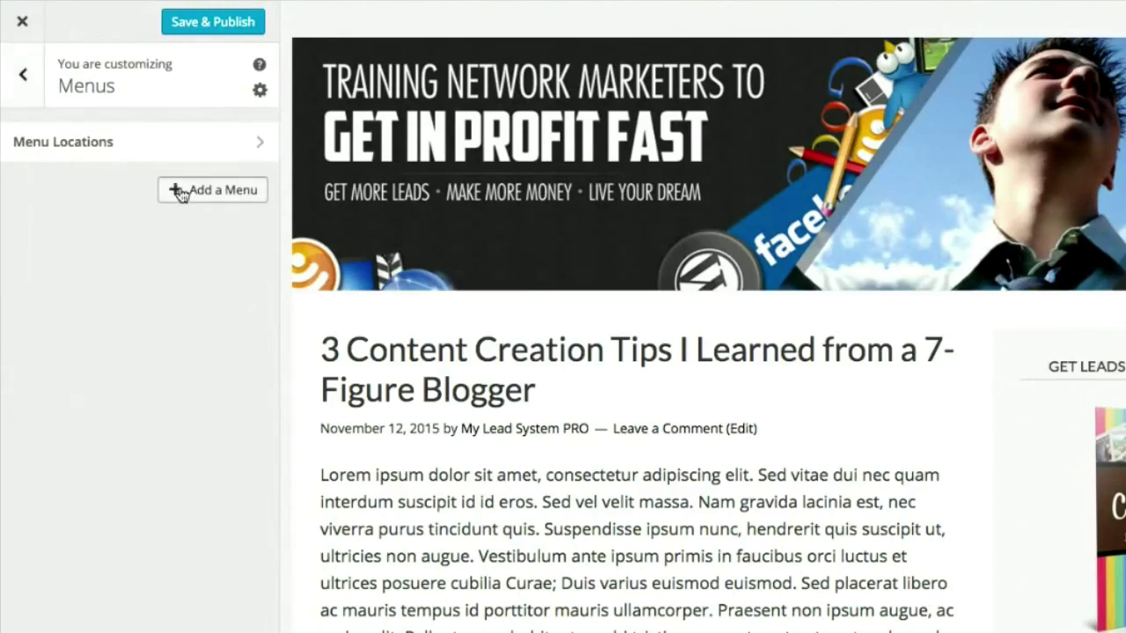
{"action": "left_click", "coordinate": [141, 238]}
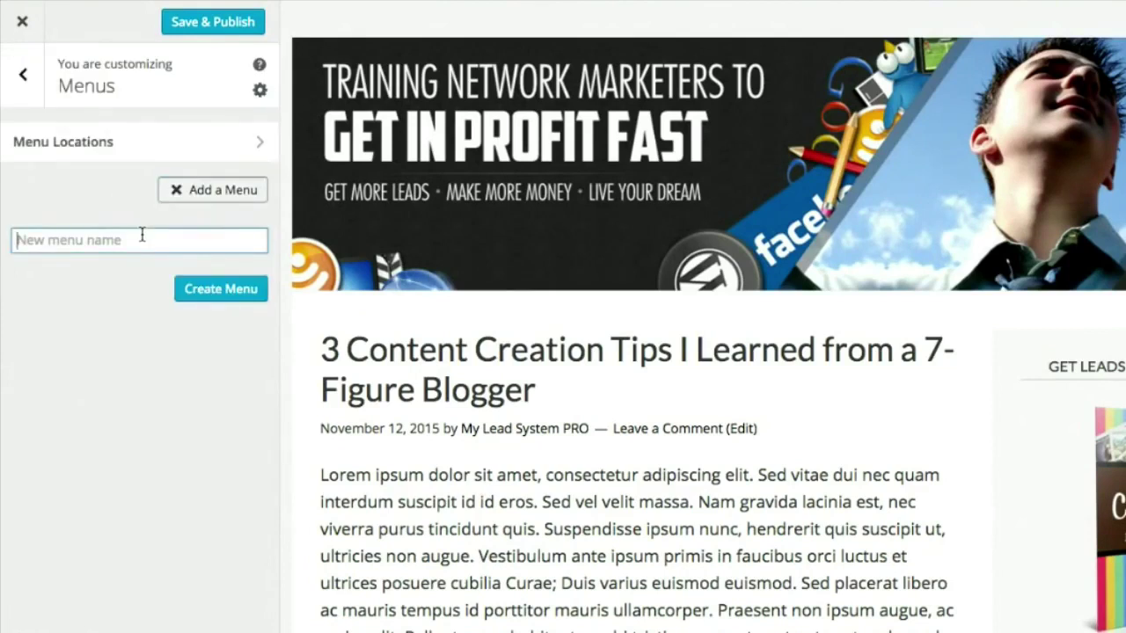
{"action": "type", "text": "Main Navigation"}
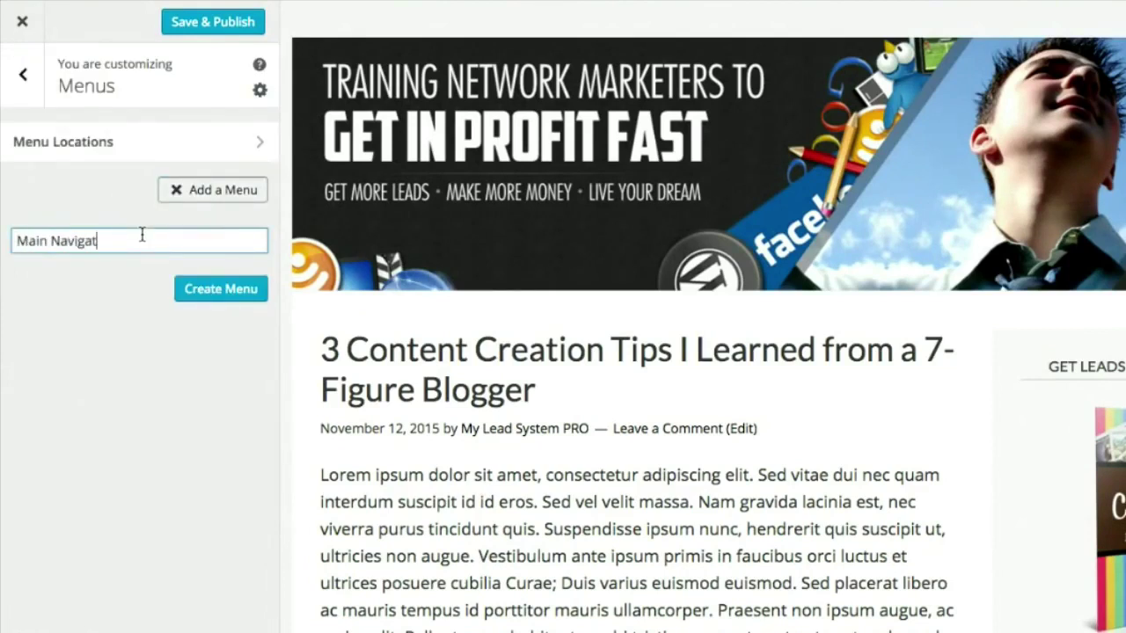
{"action": "left_click", "coordinate": [225, 299]}
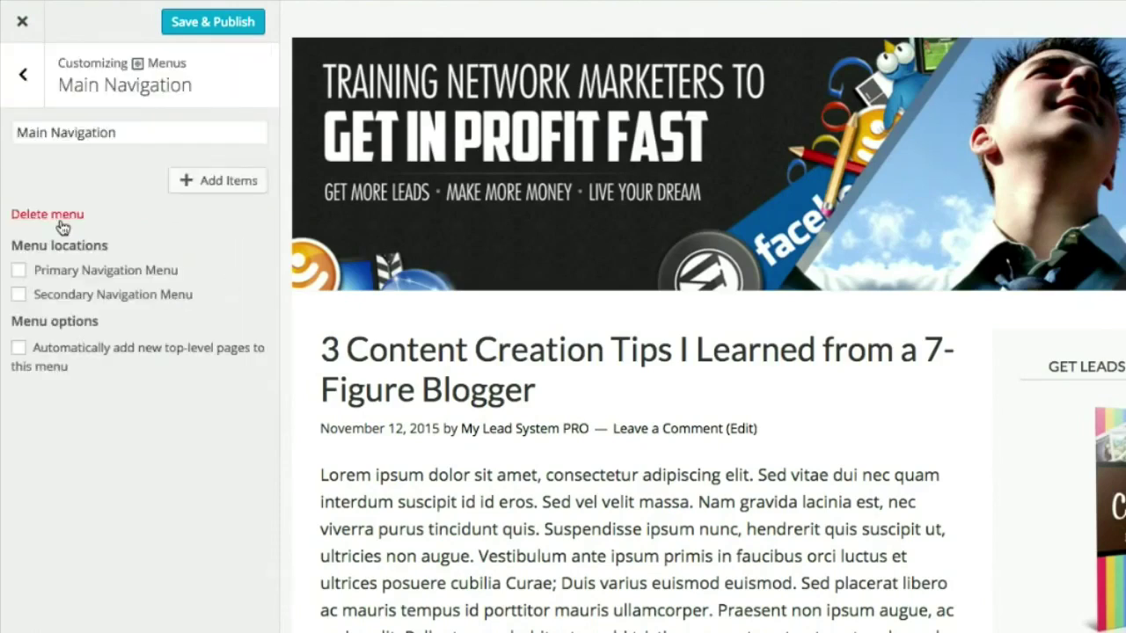
{"action": "left_click", "coordinate": [20, 271]}
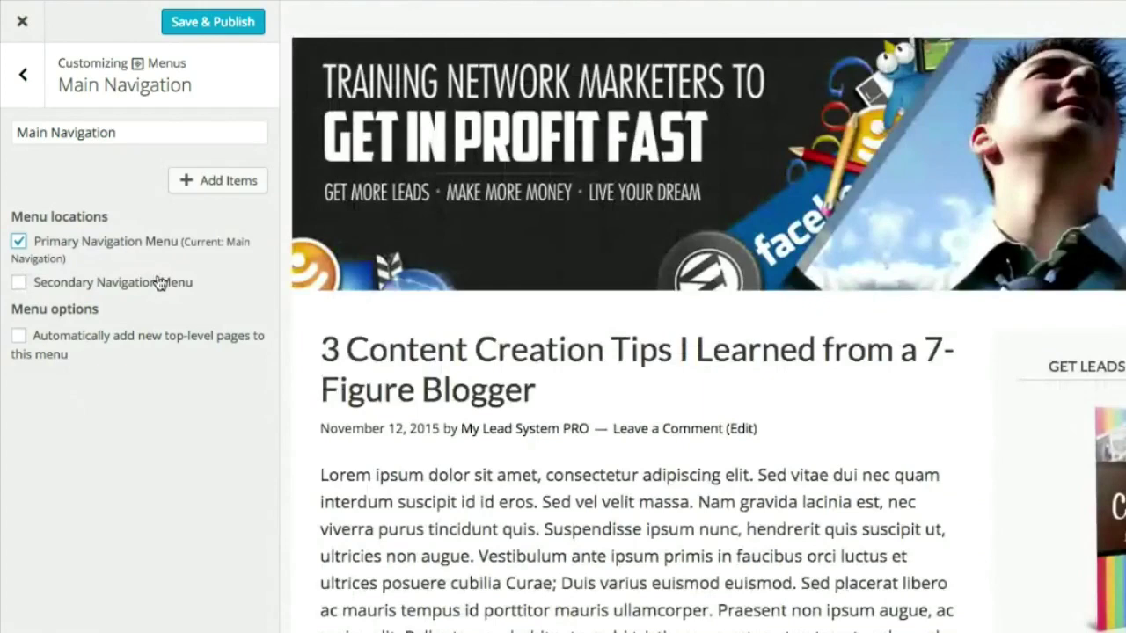
Step: Add Home, Work With Me, About Me, Get Leads and nested Blogging Tips, then publish
{"action": "left_click", "coordinate": [223, 190]}
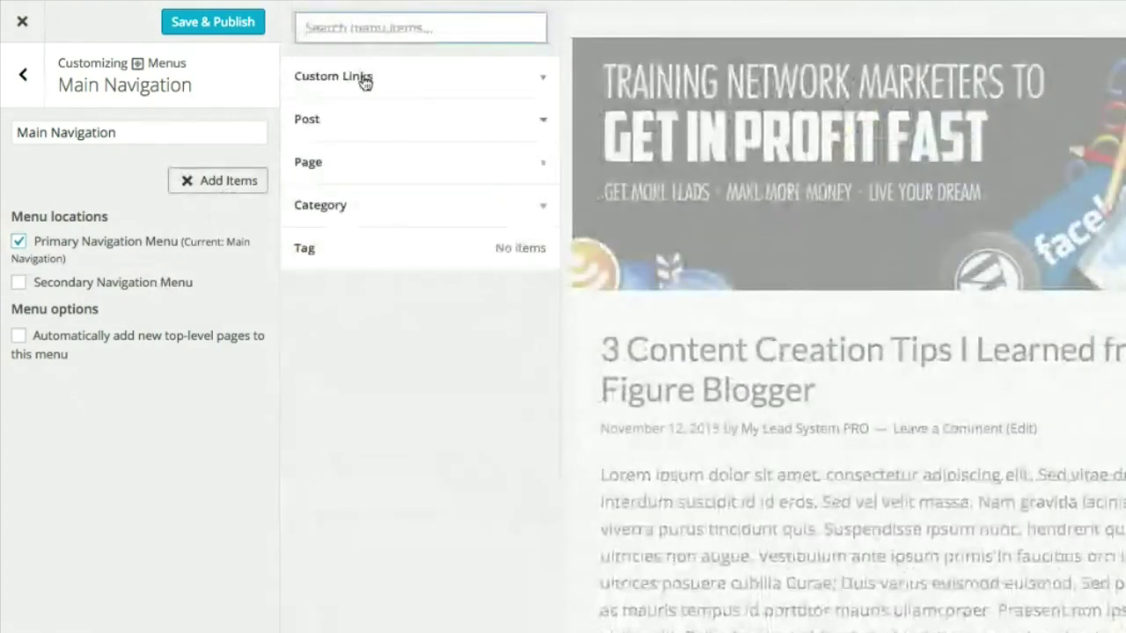
{"action": "left_click", "coordinate": [345, 175]}
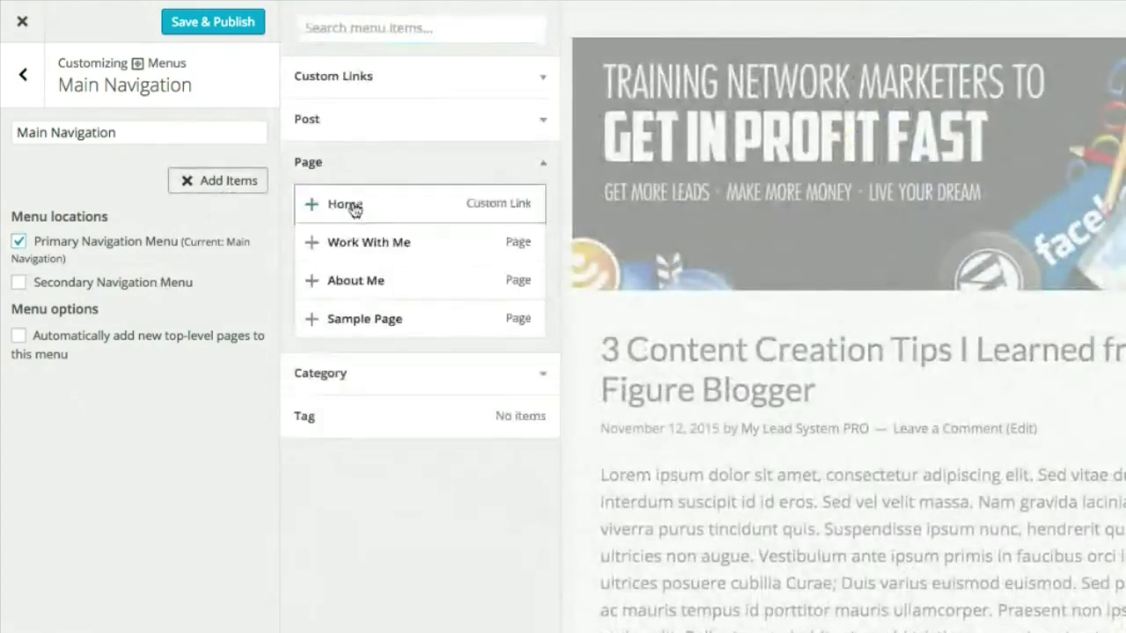
{"action": "left_click", "coordinate": [339, 202]}
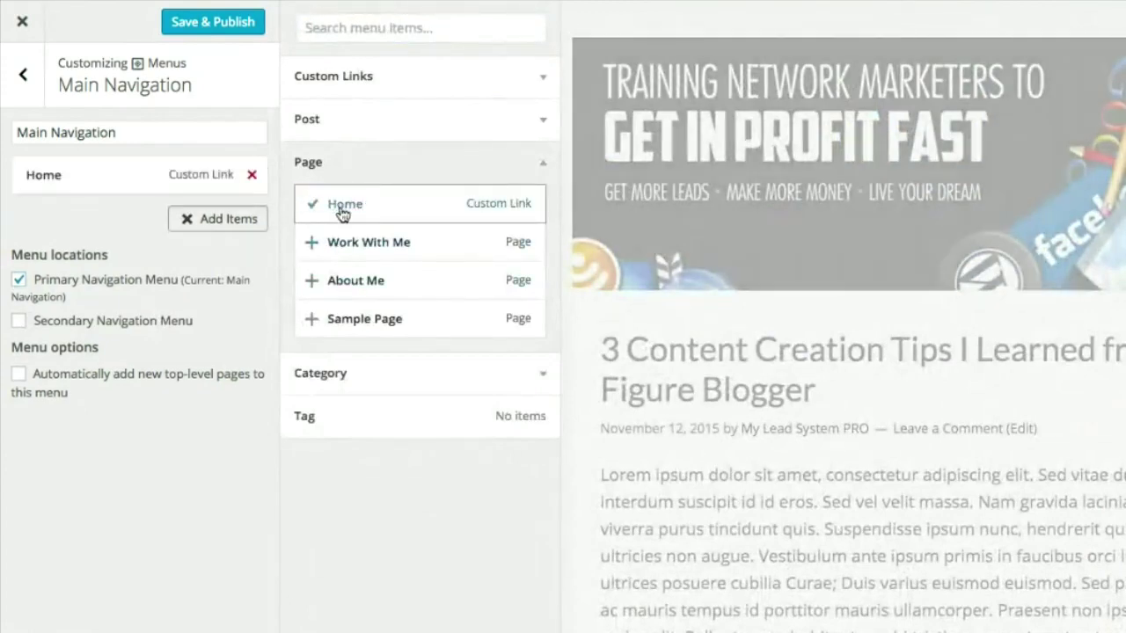
{"action": "left_click", "coordinate": [348, 245]}
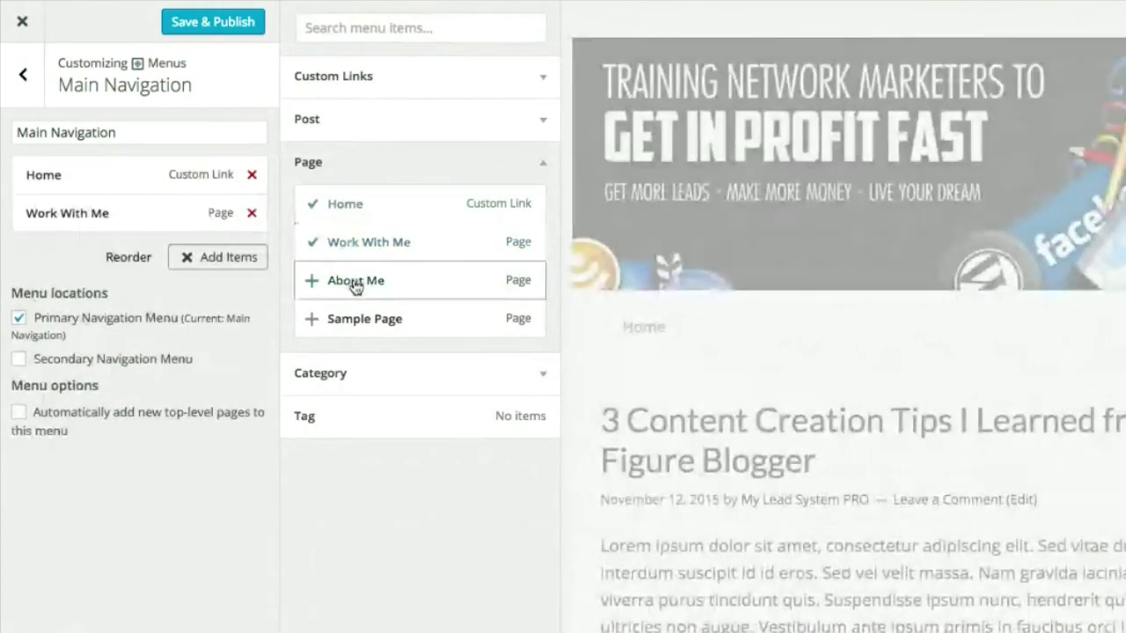
{"action": "left_click", "coordinate": [352, 281]}
{"action": "left_click", "coordinate": [354, 377]}
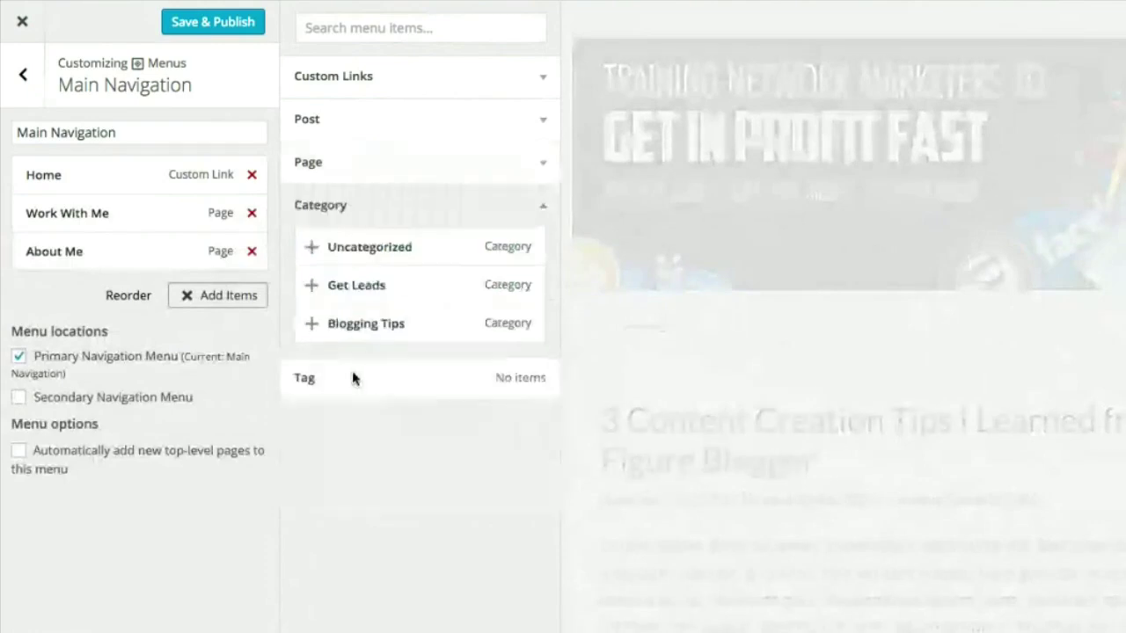
{"action": "left_click", "coordinate": [356, 287]}
{"action": "left_click", "coordinate": [359, 325]}
{"action": "left_click_drag", "start_coordinate": [58, 335], "coordinate": [96, 329]}
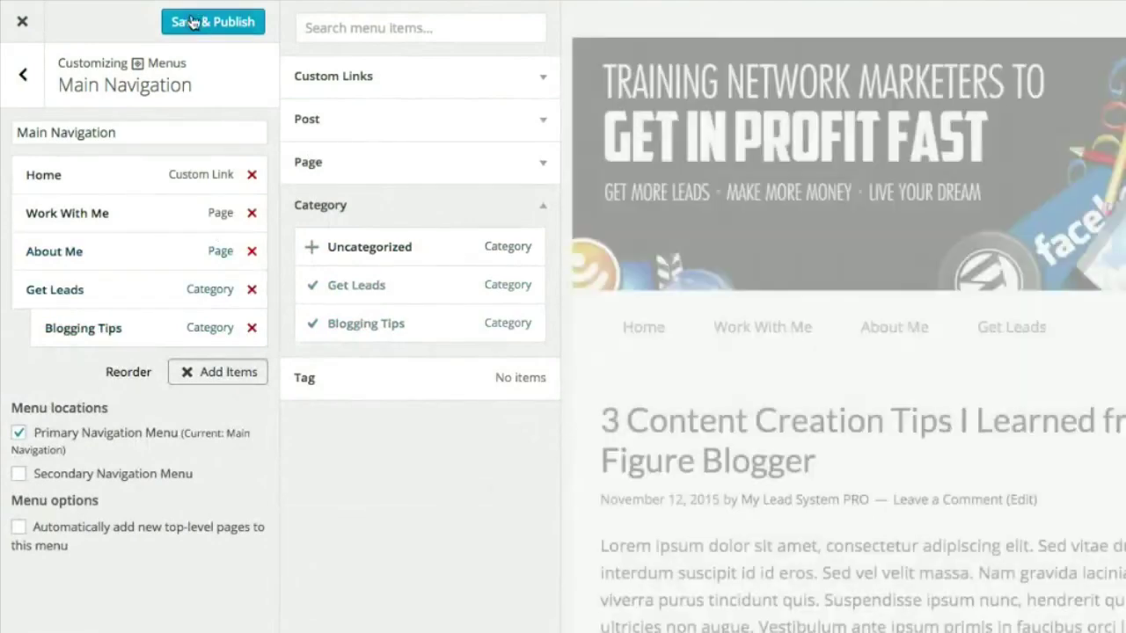
{"action": "left_click", "coordinate": [190, 24]}
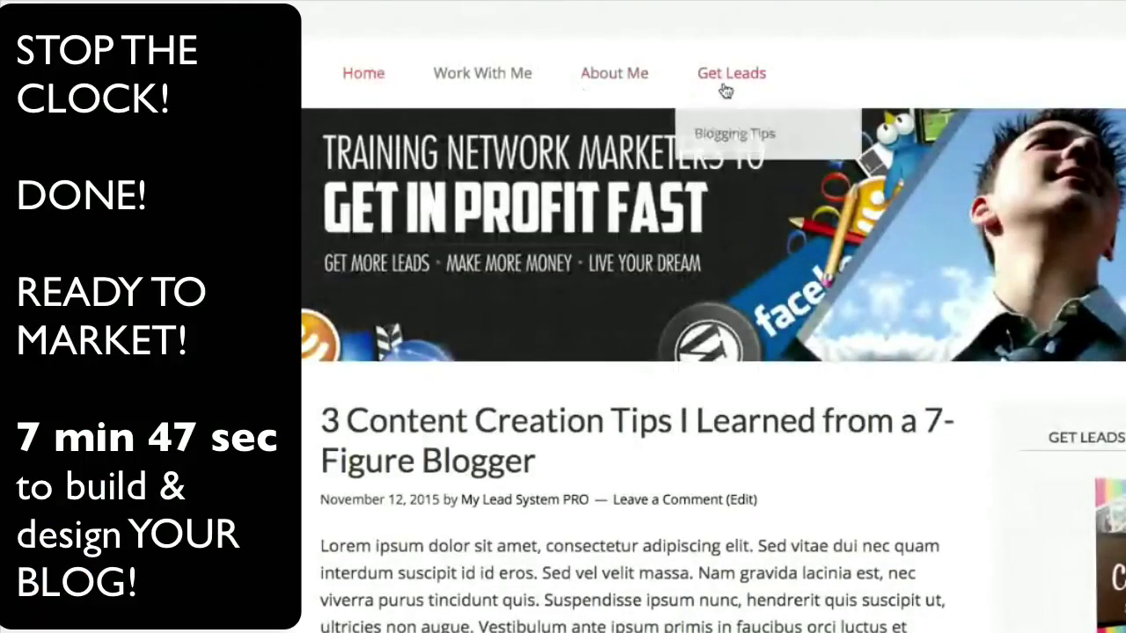
{"action": "scroll", "coordinate": [748, 308], "scroll_direction": "down", "scroll_amount": 2}
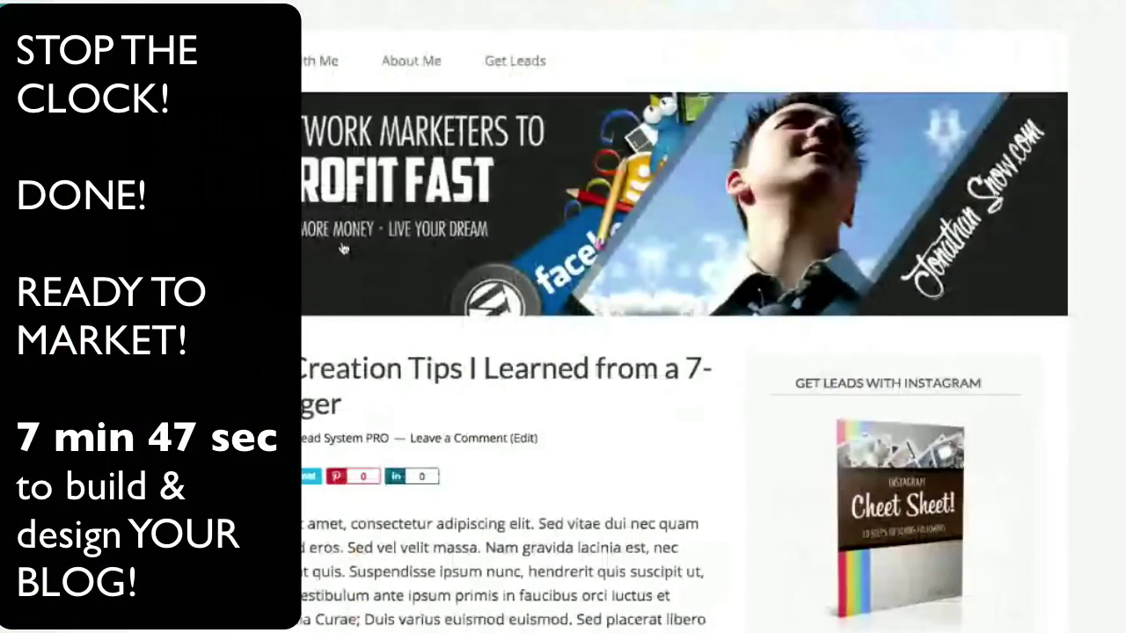
{"action": "scroll", "coordinate": [687, 317], "scroll_direction": "down", "scroll_amount": 1}
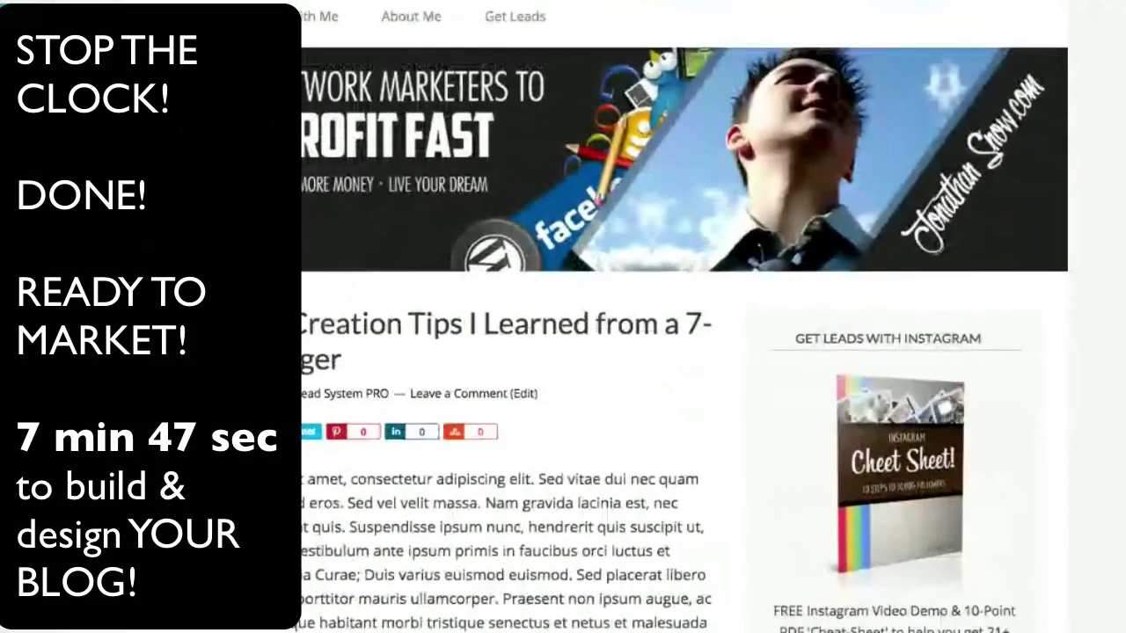
{"action": "scroll", "coordinate": [579, 380], "scroll_direction": "down", "scroll_amount": 5}
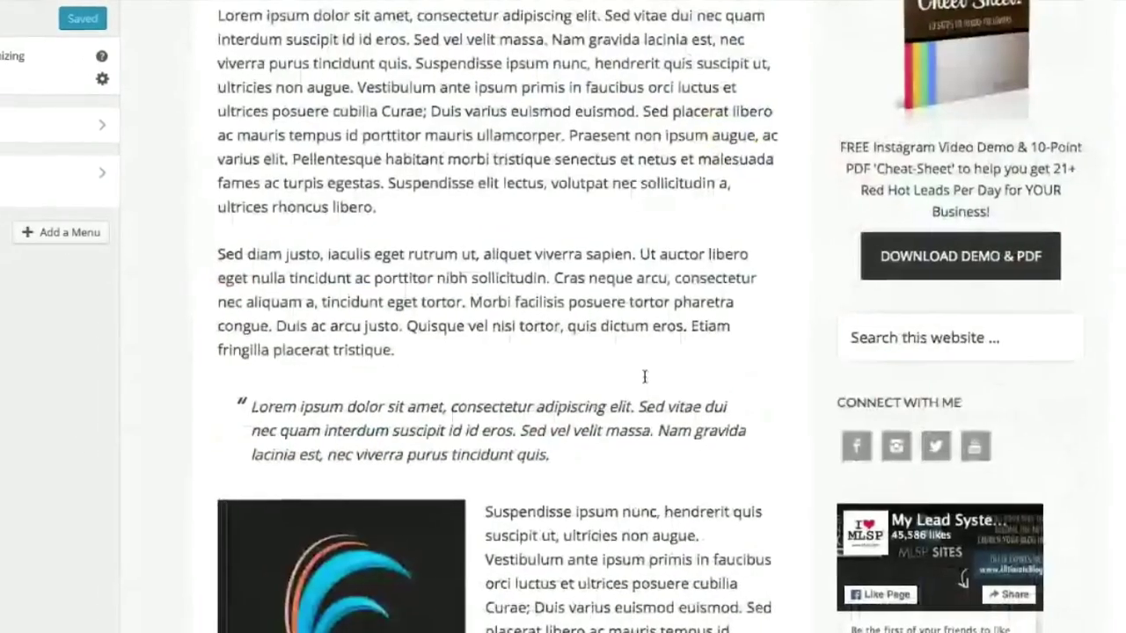
{"action": "scroll", "coordinate": [676, 359], "scroll_direction": "down", "scroll_amount": 1}
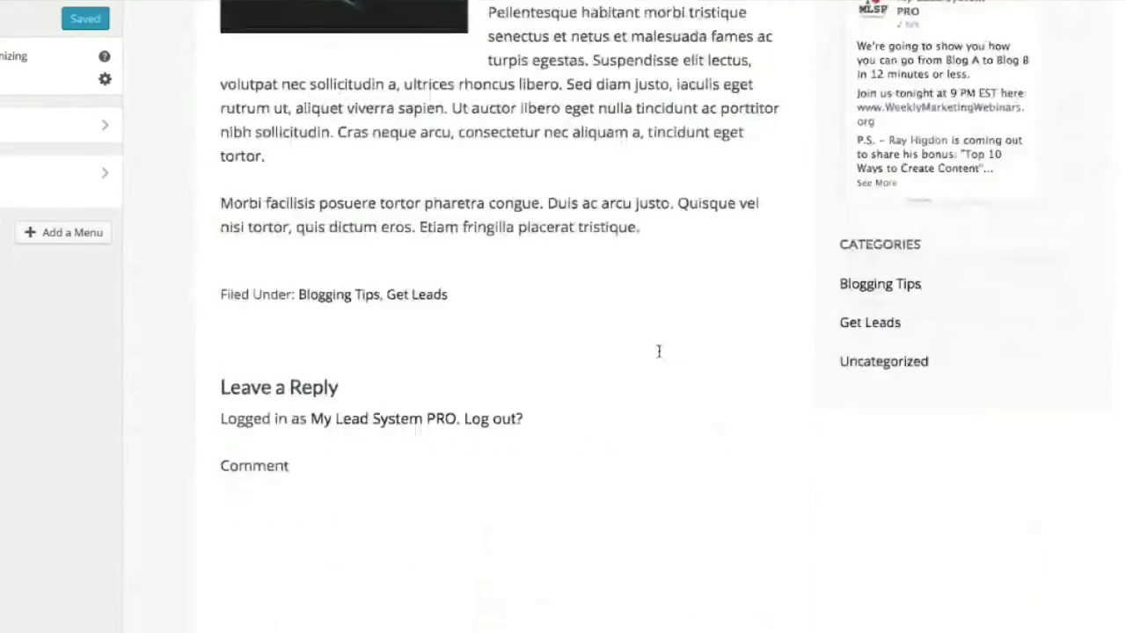
{"action": "scroll", "coordinate": [465, 442], "scroll_direction": "down", "scroll_amount": 3}
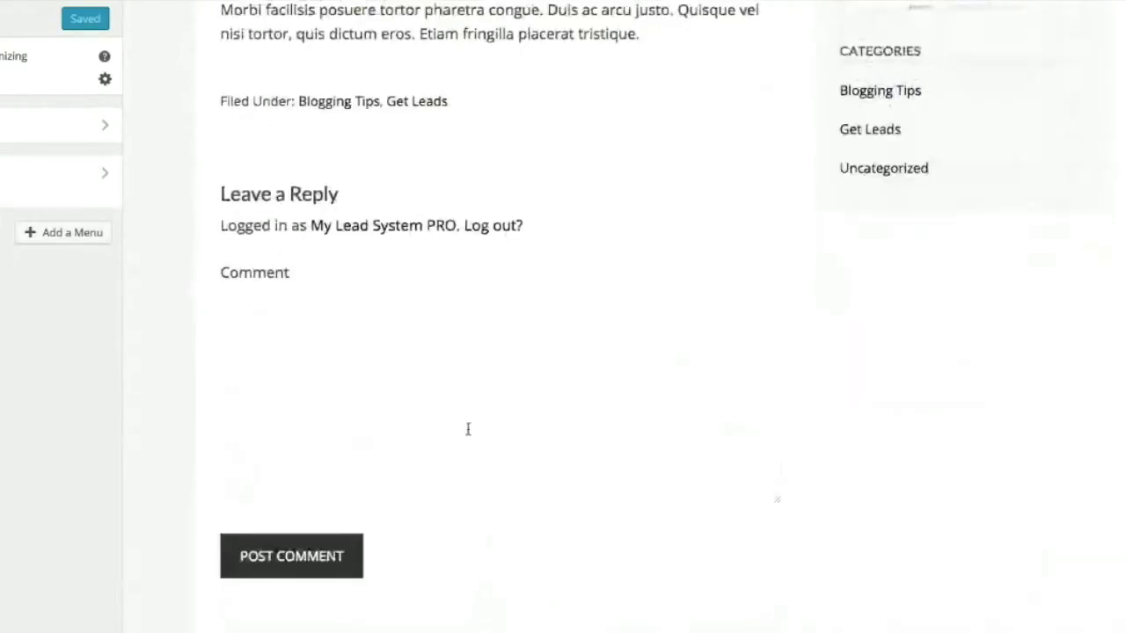
{"action": "scroll", "coordinate": [621, 431], "scroll_direction": "up", "scroll_amount": 4}
{"action": "scroll", "coordinate": [702, 425], "scroll_direction": "up", "scroll_amount": 1}
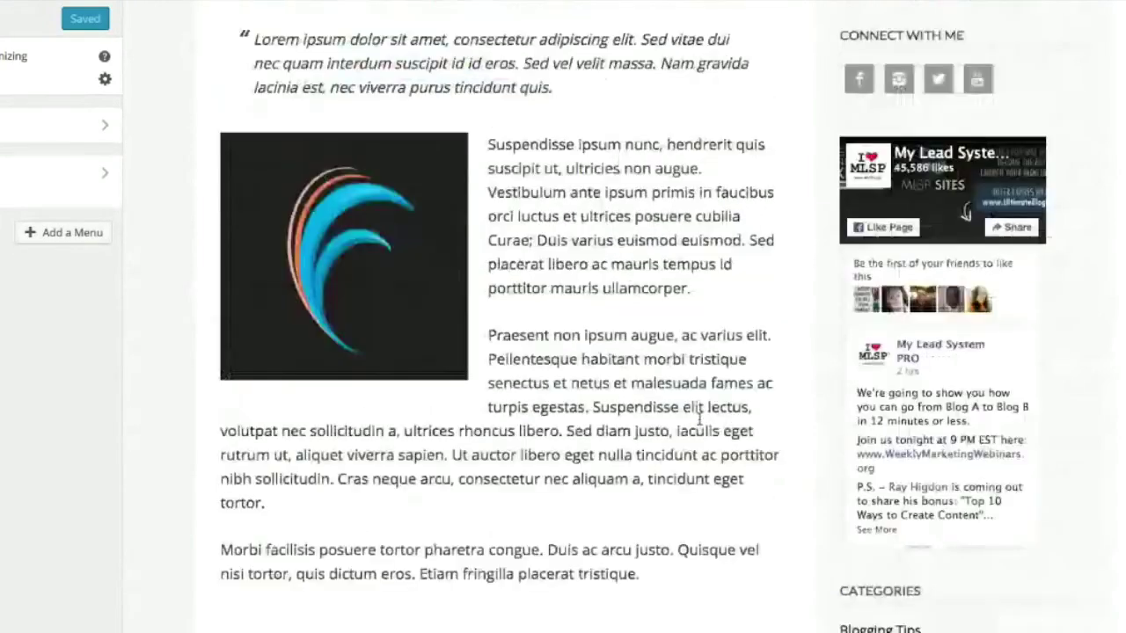
{"action": "scroll", "coordinate": [702, 425], "scroll_direction": "up", "scroll_amount": 10}
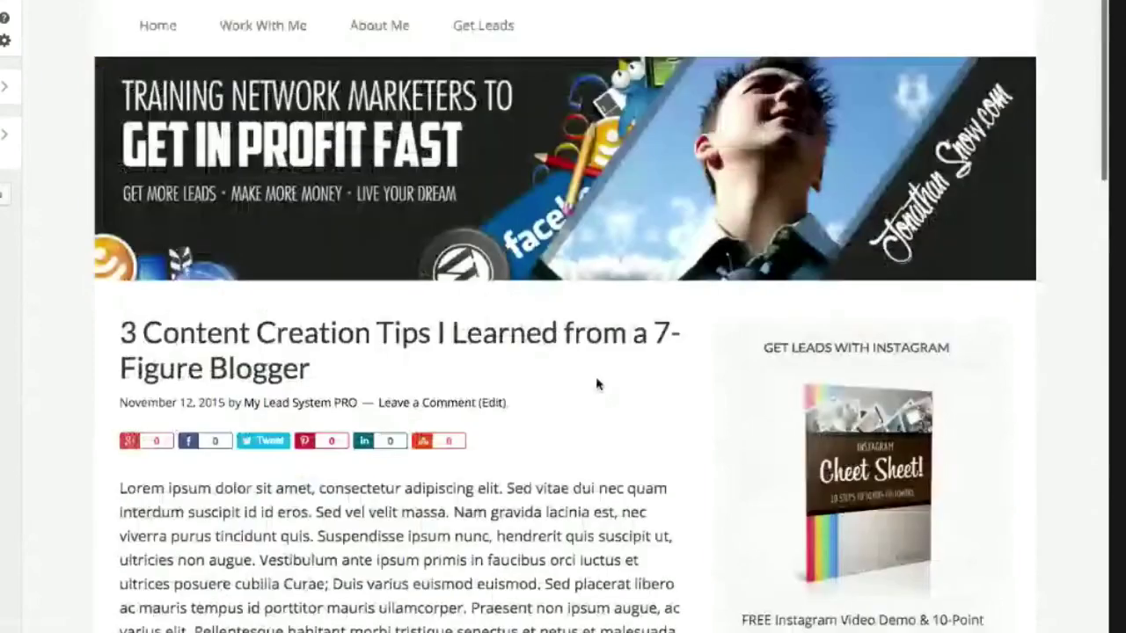